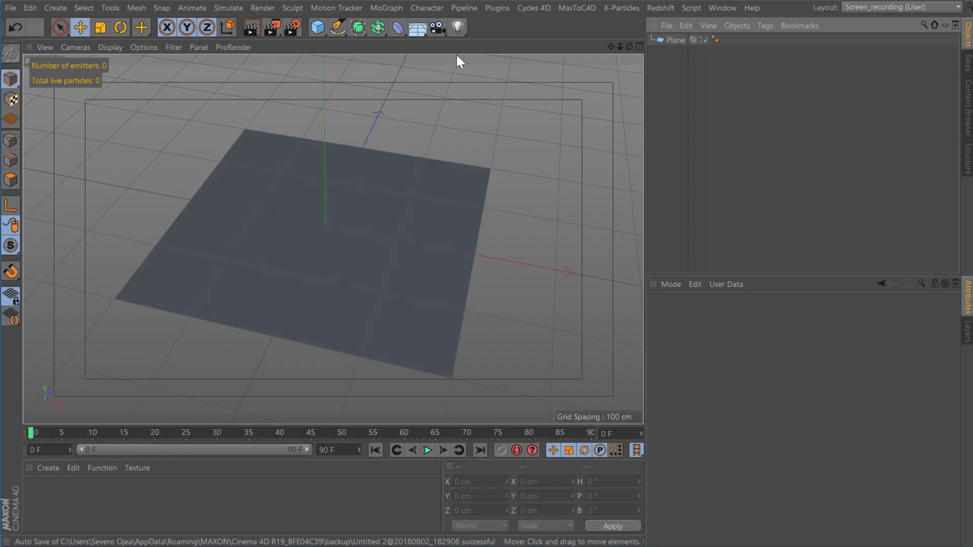
# Add a Plain effector and make it a child of the Plane object
pyautogui.click(391, 7)
pyautogui.moveTo(400, 29)
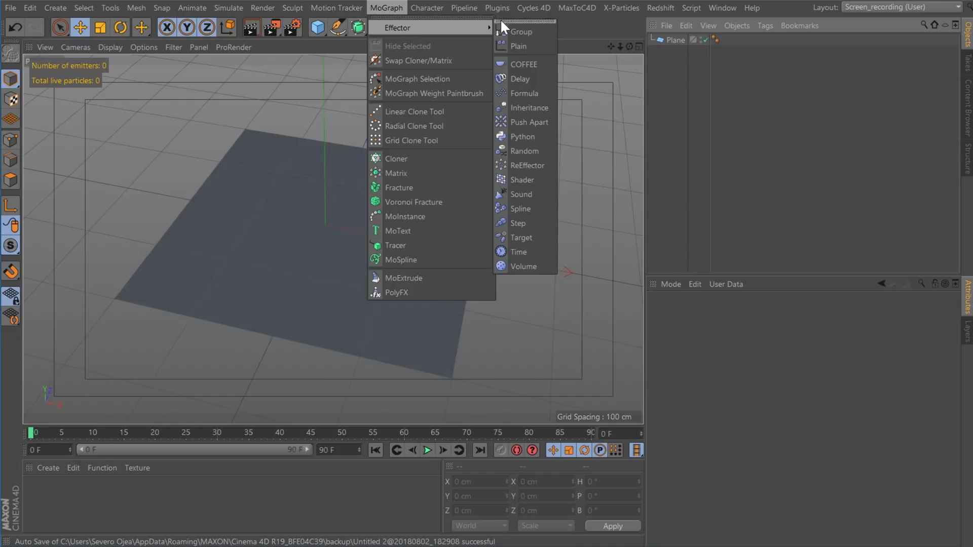
pyautogui.click(515, 44)
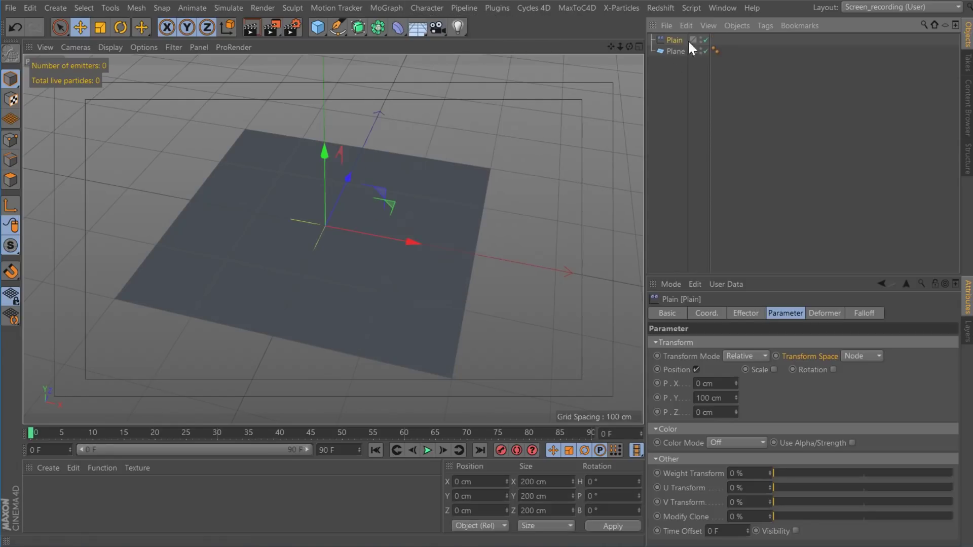
pyautogui.moveTo(674, 40); pyautogui.dragTo(678, 53)
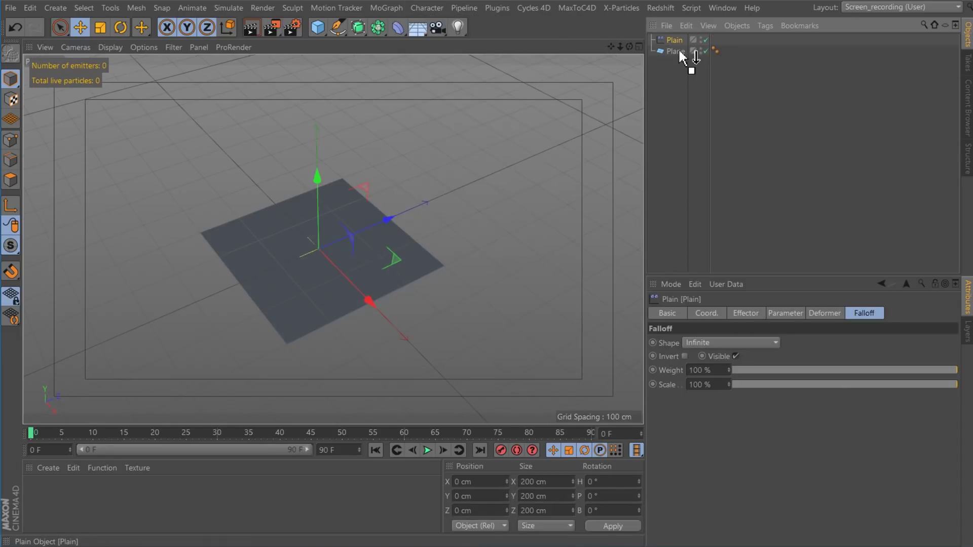
pyautogui.click(674, 40)
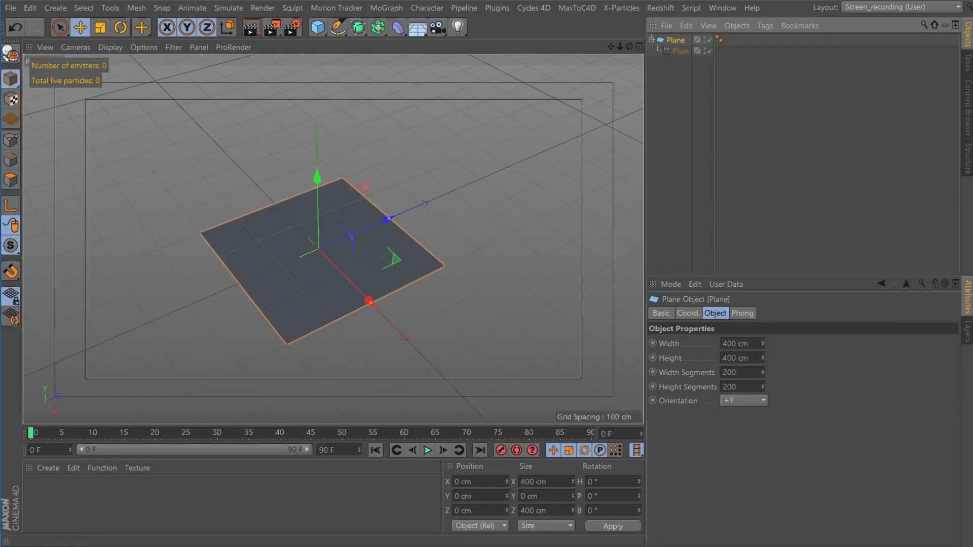
# Set the Plain effector's falloff shape to Sphere
pyautogui.click(681, 51)
pyautogui.click(716, 343)
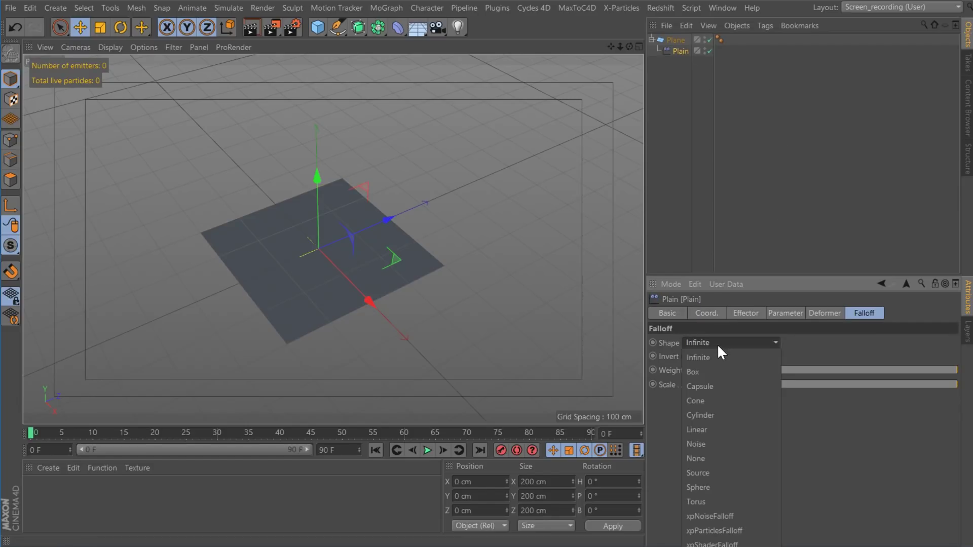
pyautogui.click(729, 486)
# Set the Plain effector's position offset to 0 cm in Y and 100 cm in Z
pyautogui.moveTo(722, 397); pyautogui.dragTo(648, 358)
pyautogui.write('00')
pyautogui.press('Return')
pyautogui.moveTo(736, 411); pyautogui.dragTo(630, 381)
pyautogui.write('100')
pyautogui.press('Return')
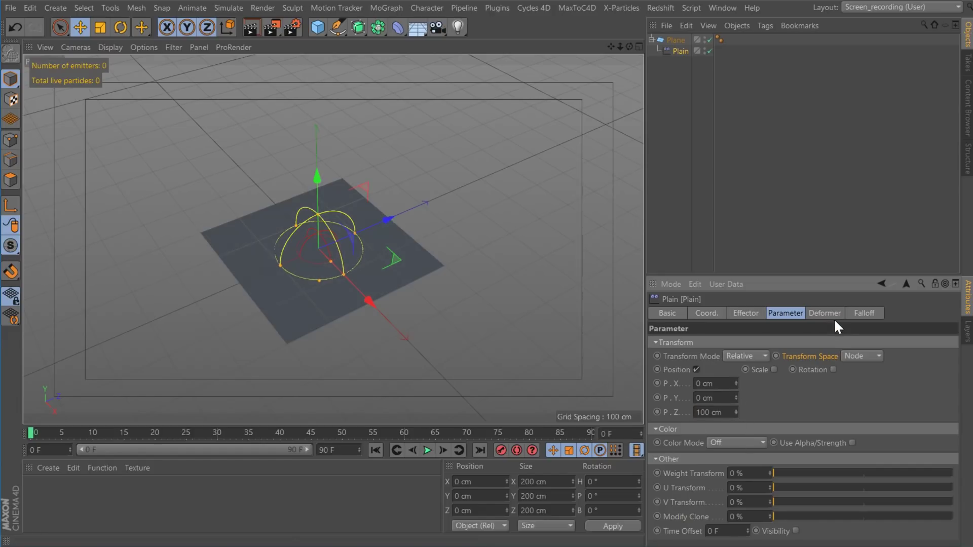
# Set the Plain effector's deformation to Point and move the effector along its Z axis across the plane
pyautogui.click(829, 314)
pyautogui.click(730, 343)
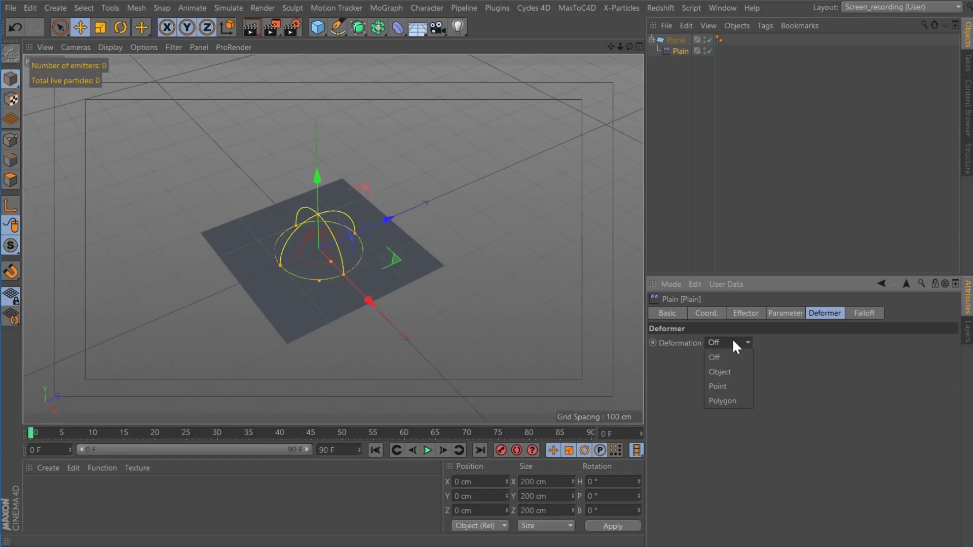
pyautogui.click(729, 385)
pyautogui.keyDown('alt'); pyautogui.moveTo(362, 177); pyautogui.dragTo(372, 227); pyautogui.keyUp('alt')
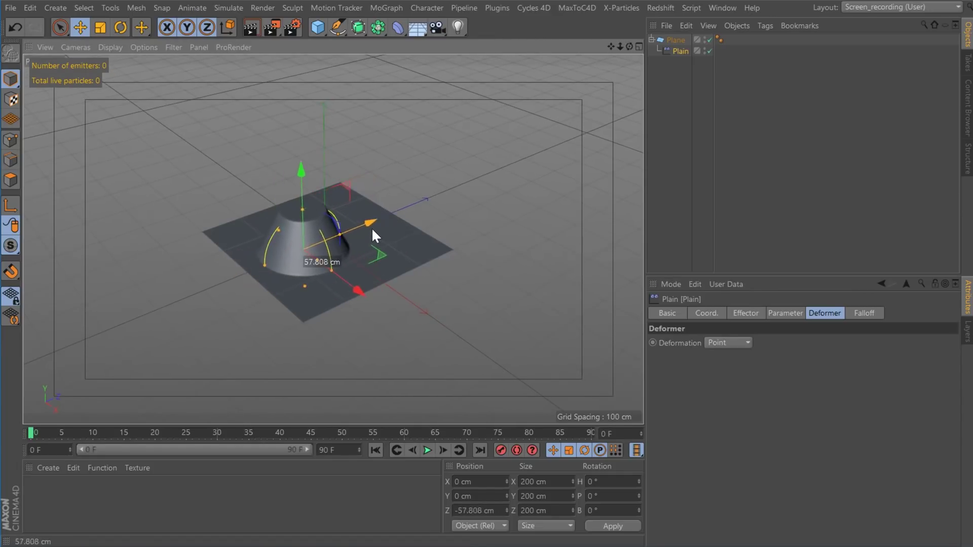
# Raise the Plain effector's spherical falloff to 99% and bend its falloff spline into a rounded rising curve
pyautogui.click(864, 313)
pyautogui.scroll(-2, 956, 462)
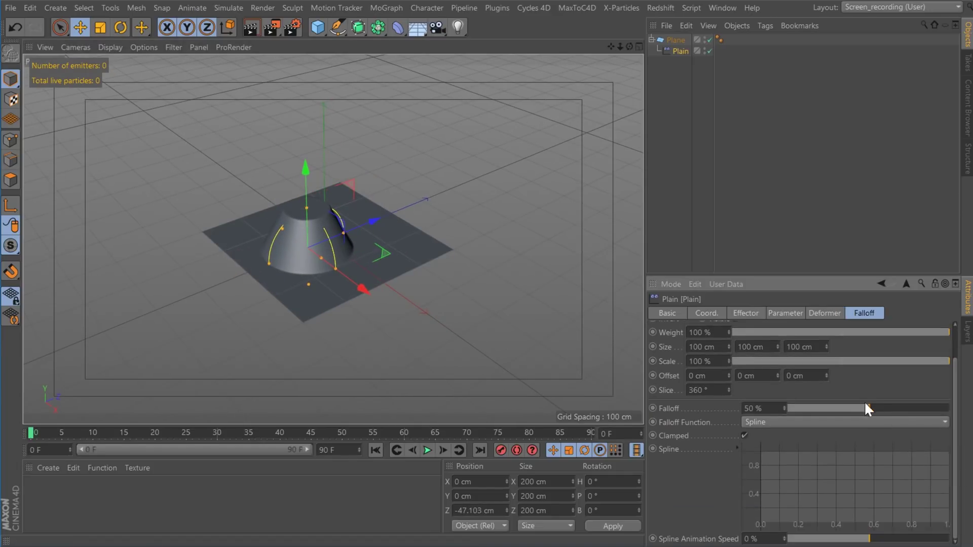
pyautogui.moveTo(866, 409); pyautogui.dragTo(951, 408)
pyautogui.keyDown('ctrl'); pyautogui.moveTo(794, 506); pyautogui.dragTo(760, 523); pyautogui.keyUp('ctrl')
pyautogui.moveTo(851, 520); pyautogui.dragTo(826, 521)
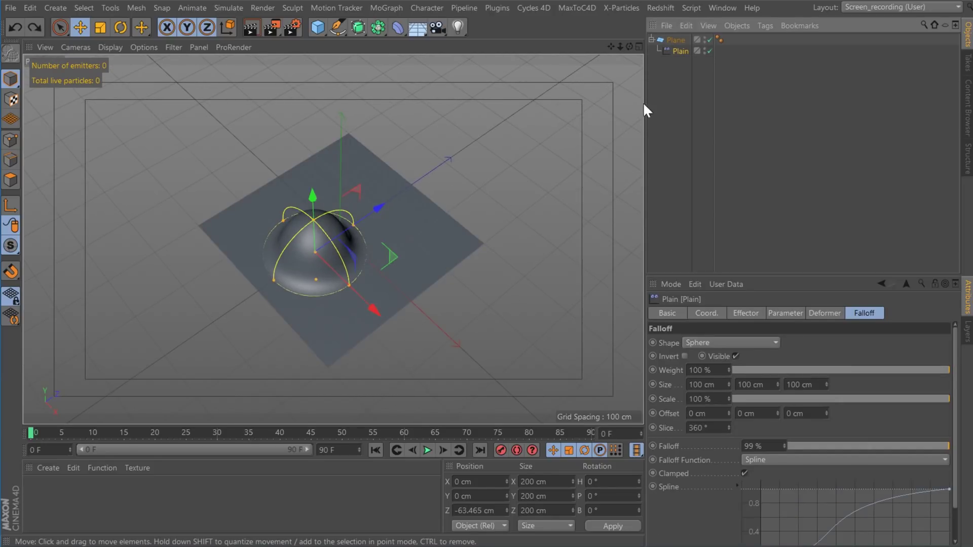
# Delete the Plain effector from the Plane
pyautogui.press('Delete')
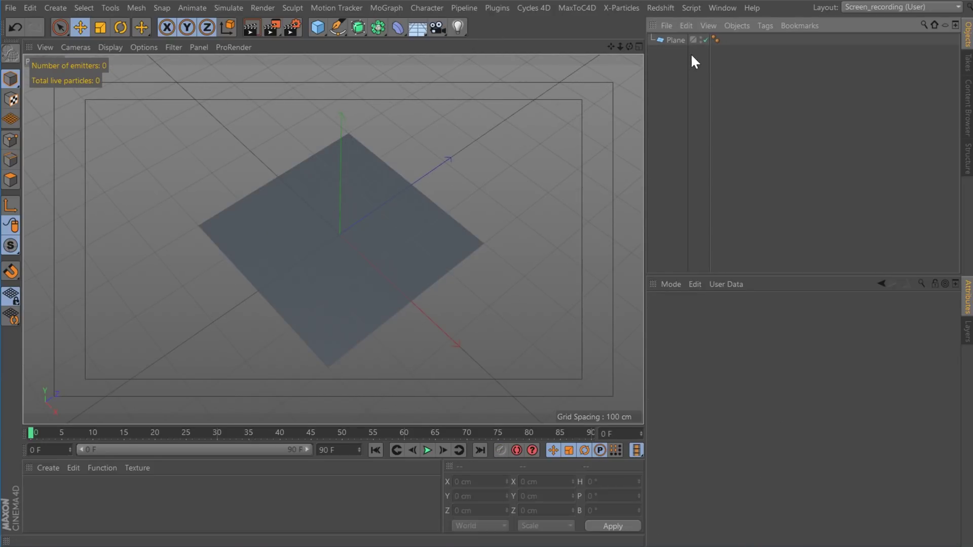
# Make the Plane editable and nest a Plain and a Delay effector under it, both disabled
pyautogui.click(677, 40)
pyautogui.moveTo(628, 47); pyautogui.dragTo(677, 52)
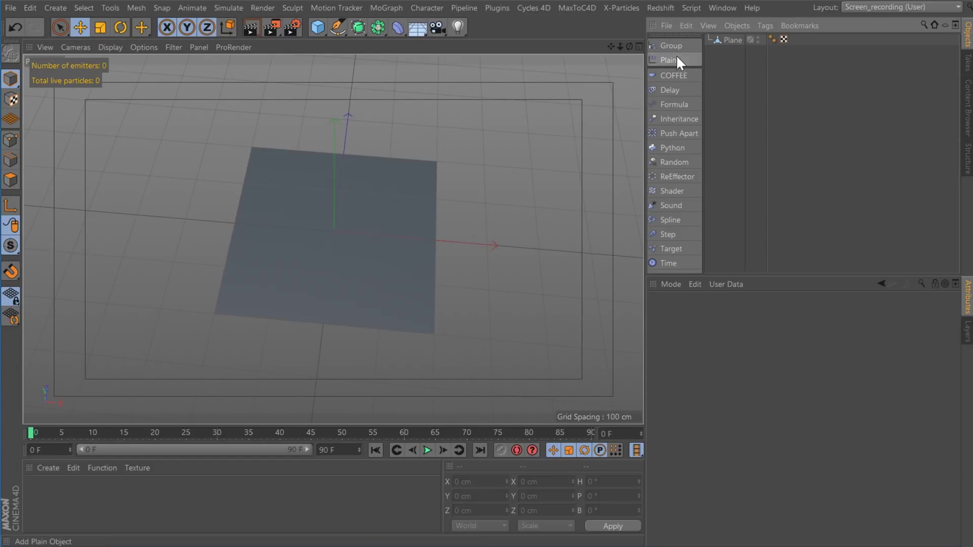
pyautogui.click(673, 60)
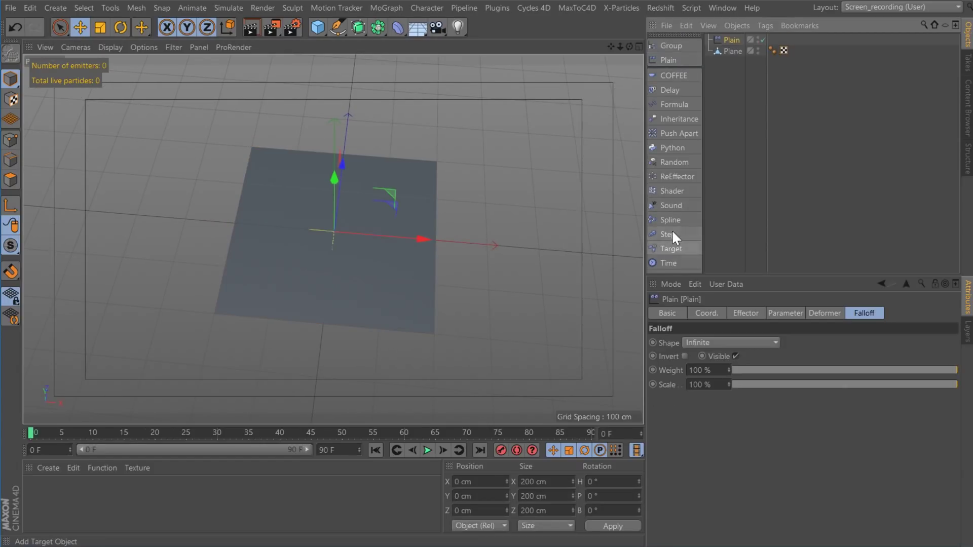
pyautogui.click(669, 90)
pyautogui.moveTo(732, 51)
pyautogui.mouseDown()
pyautogui.moveTo(732, 61)
pyautogui.moveTo(736, 52)
pyautogui.mouseUp()
pyautogui.click(766, 67)
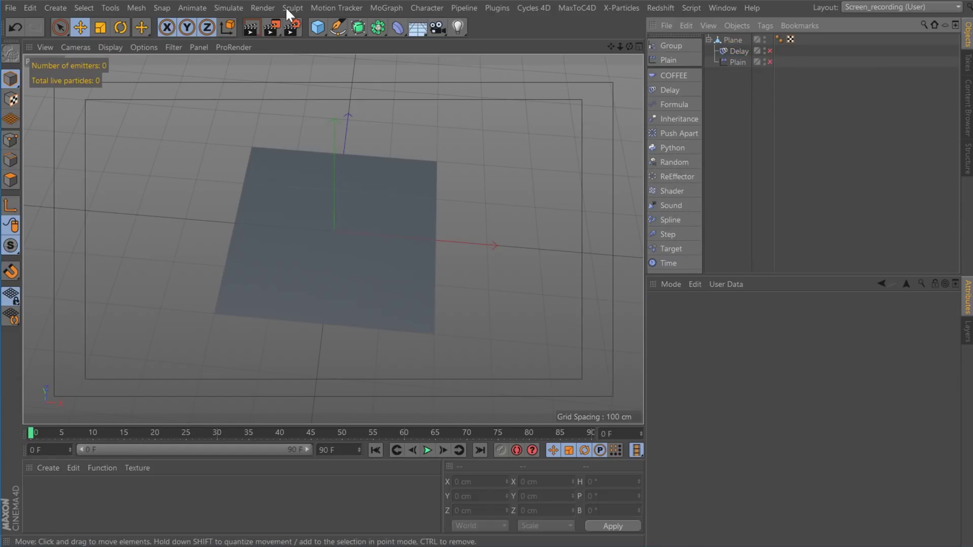
# Add Smoothing and Displacer deformers under the Plane and disable the Smoothing deformer
pyautogui.click(398, 28)
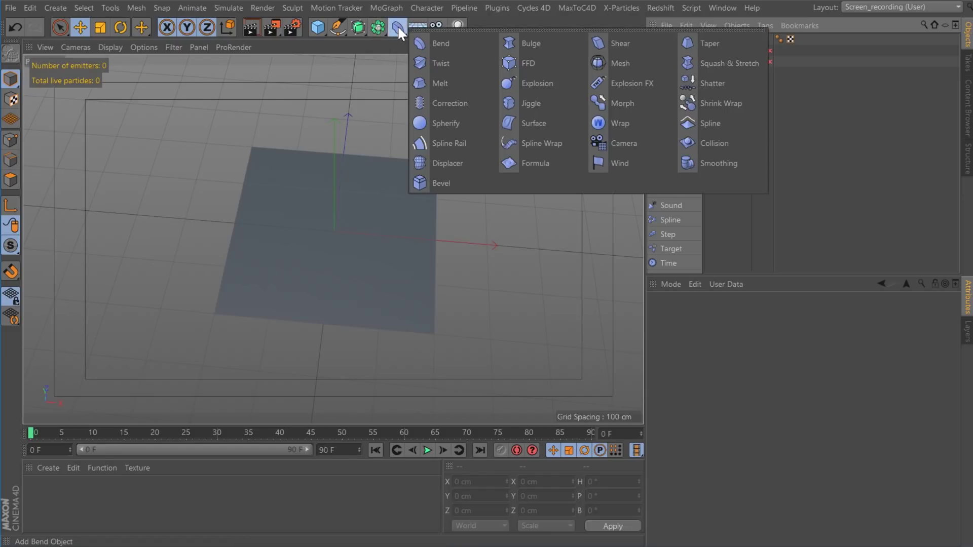
pyautogui.click(499, 172)
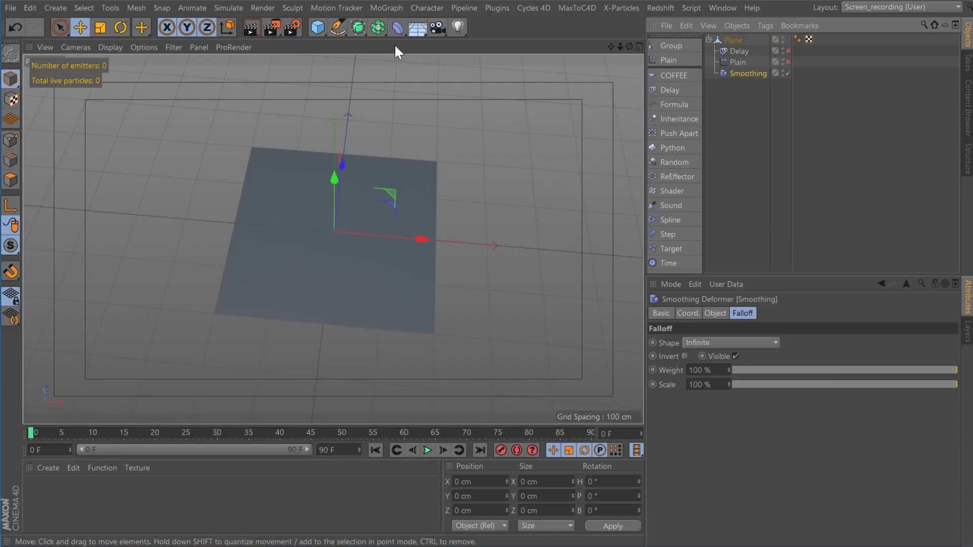
pyautogui.click(397, 28)
pyautogui.click(449, 159)
pyautogui.click(758, 313)
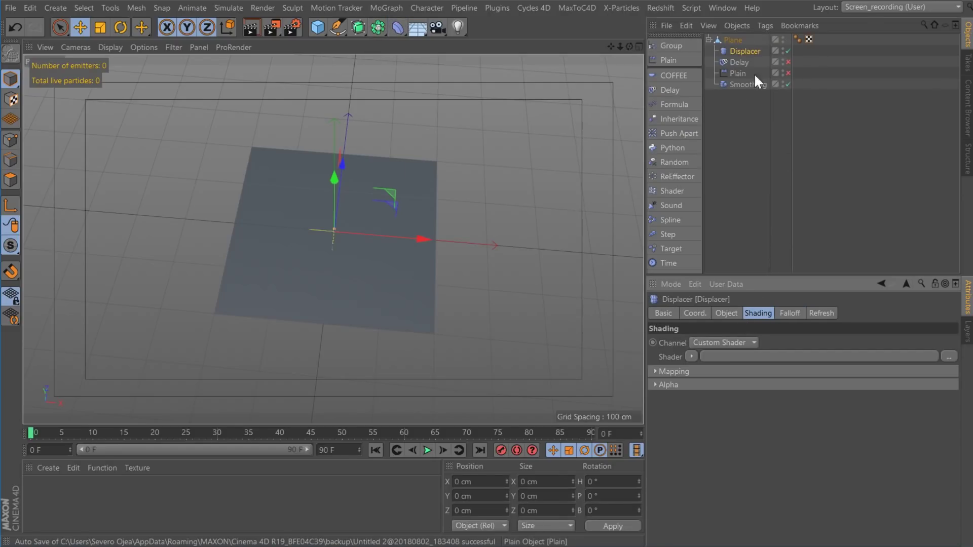
pyautogui.click(787, 85)
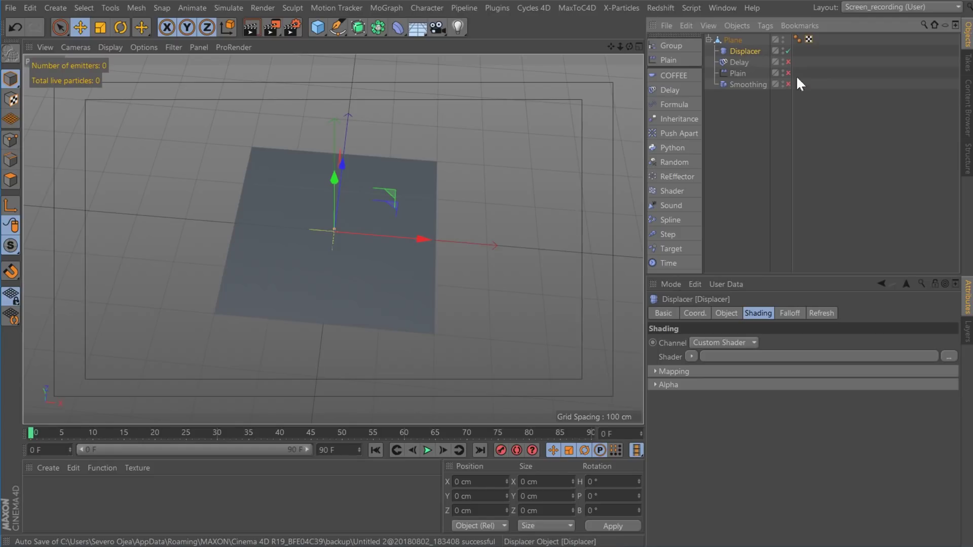
# Load a Noise shader of type Ober into the Displacer with global scale, detail attenuation and delta at 500%
pyautogui.click(691, 356)
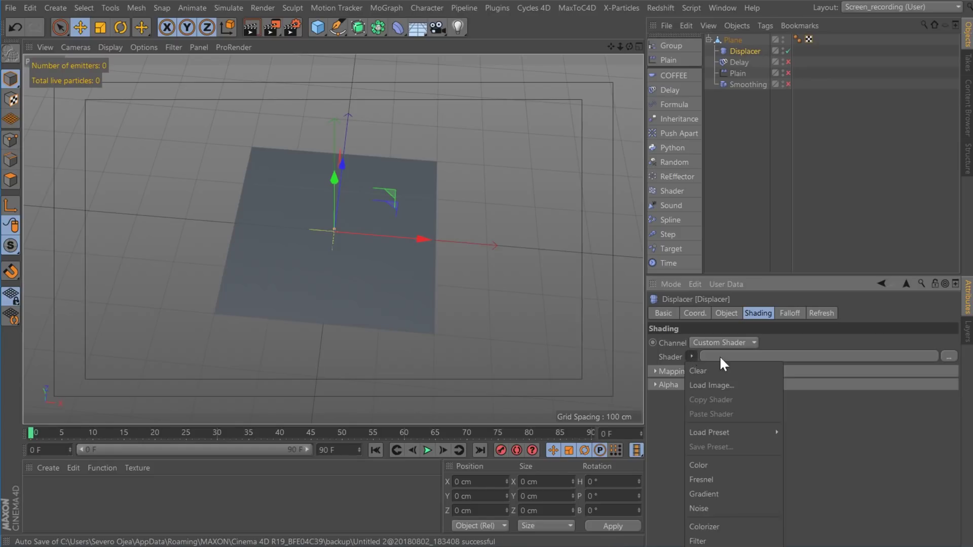
pyautogui.click(736, 508)
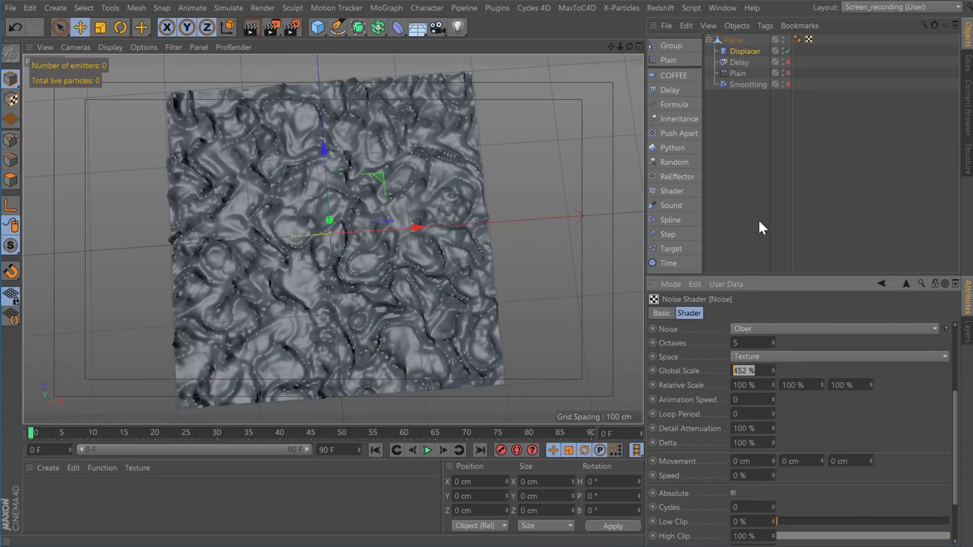
pyautogui.write('500')
pyautogui.click(742, 442)
pyautogui.write('500')
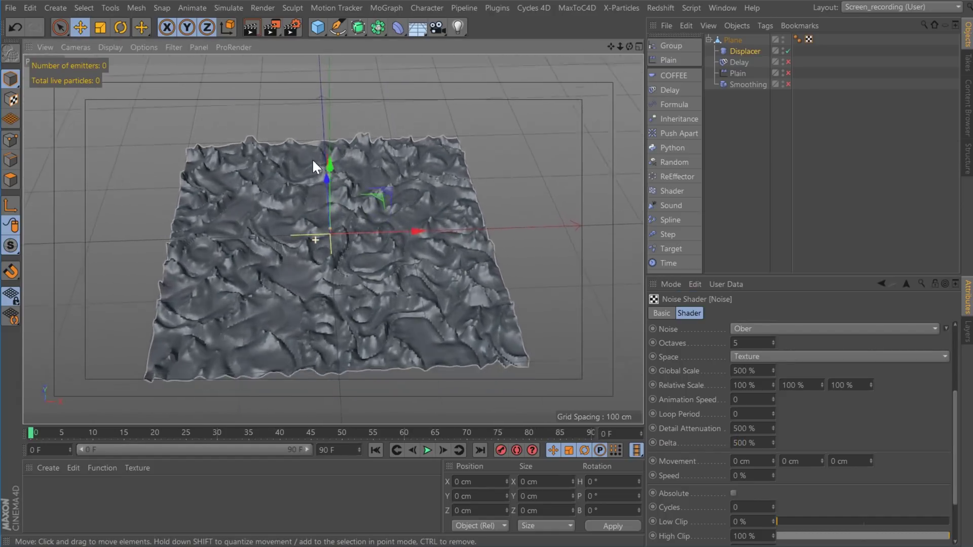
pyautogui.keyDown('alt'); pyautogui.moveTo(312, 159); pyautogui.dragTo(312, 239); pyautogui.keyUp('alt')
pyautogui.keyDown('alt'); pyautogui.moveTo(312, 239); pyautogui.dragTo(385, 245, button='right'); pyautogui.keyUp('alt')
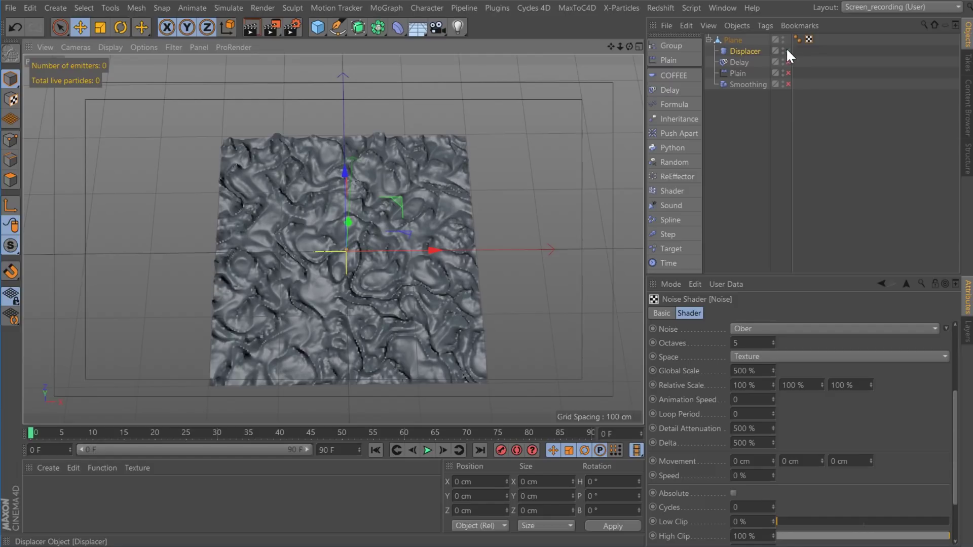
# Disable the Displacer and give the Plane a Tension tag with amount 2 plus a fold map and a stretch map
pyautogui.click(787, 50)
pyautogui.rightClick(736, 40)
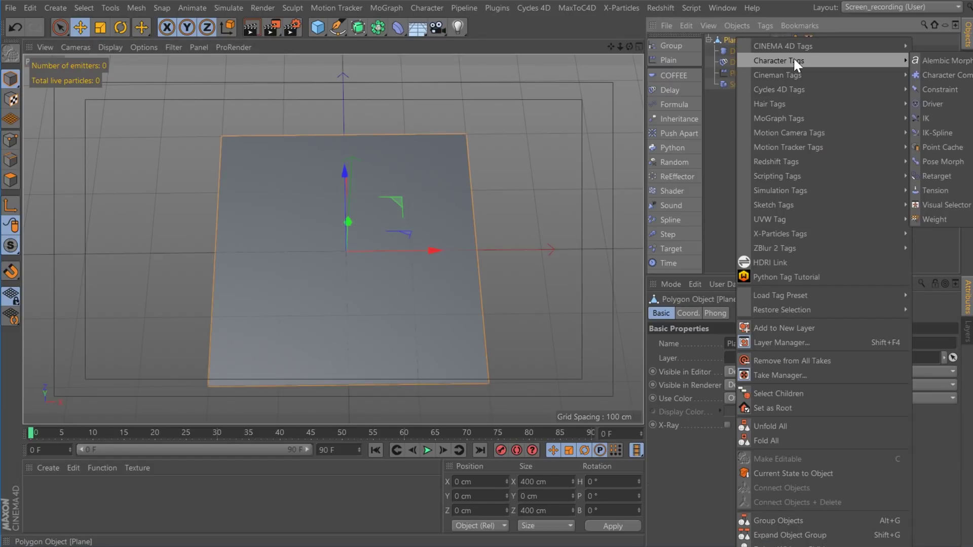
pyautogui.click(935, 190)
pyautogui.moveTo(726, 357); pyautogui.dragTo(644, 355)
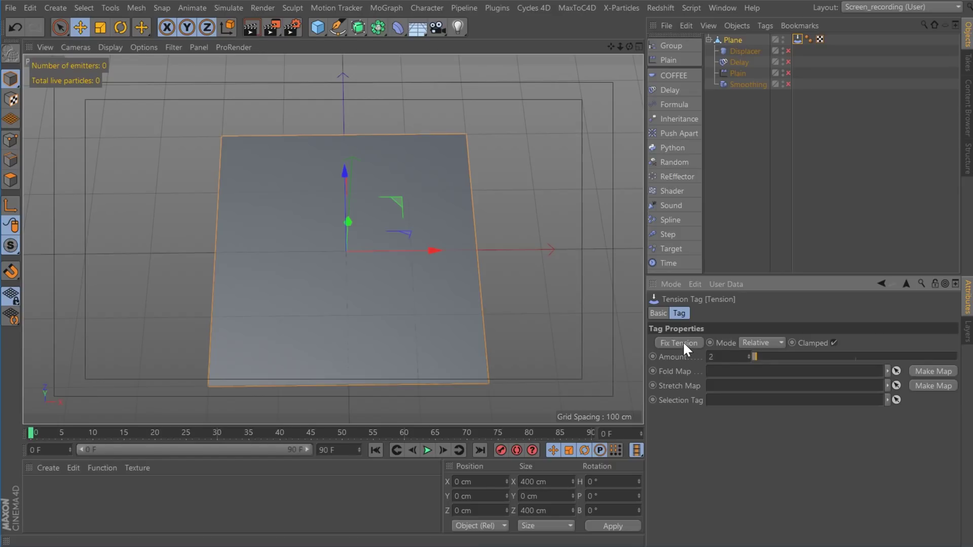
pyautogui.click(932, 372)
pyautogui.click(932, 384)
# Enable the Displacer and, directly below it, the Plain effector with Point deformation and a Z position offset of 50 cm
pyautogui.click(788, 51)
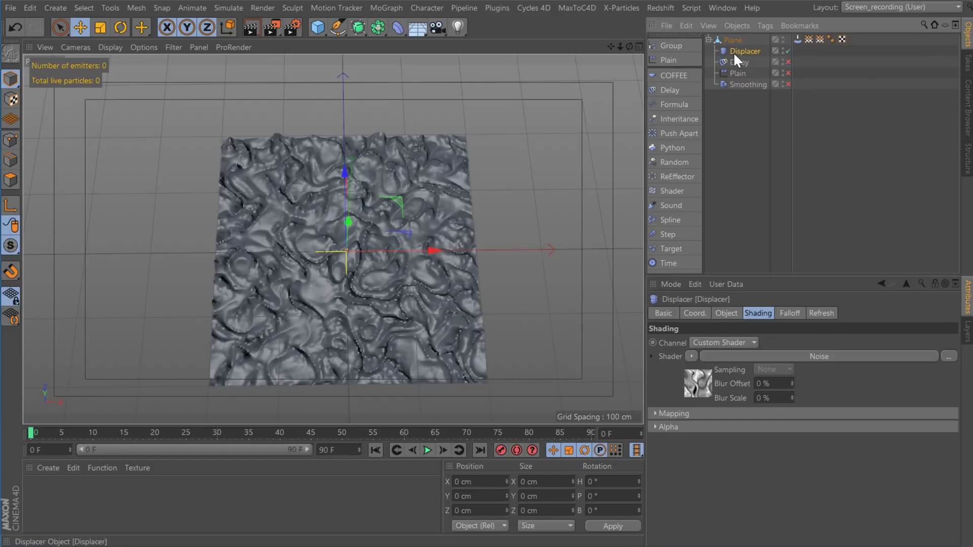
pyautogui.moveTo(737, 73); pyautogui.dragTo(745, 58)
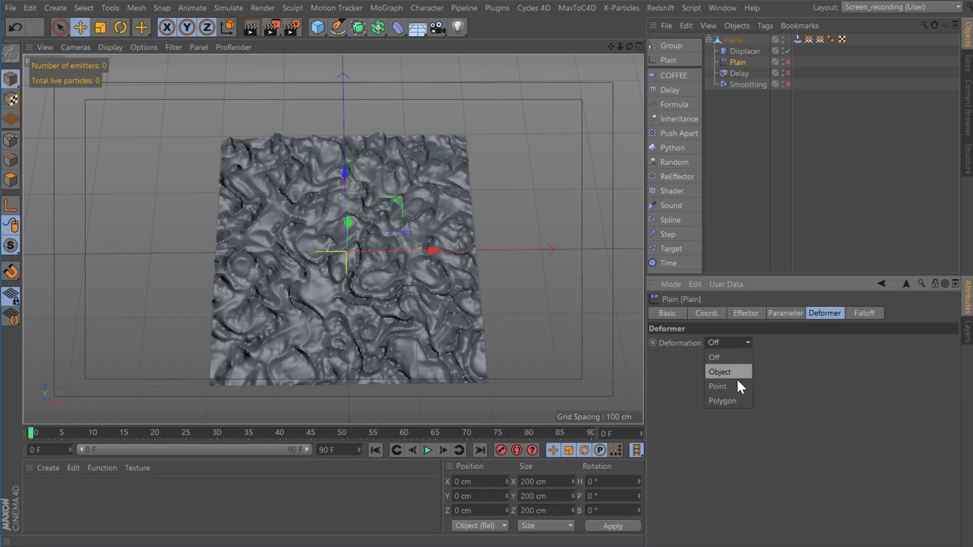
pyautogui.click(718, 386)
pyautogui.click(785, 313)
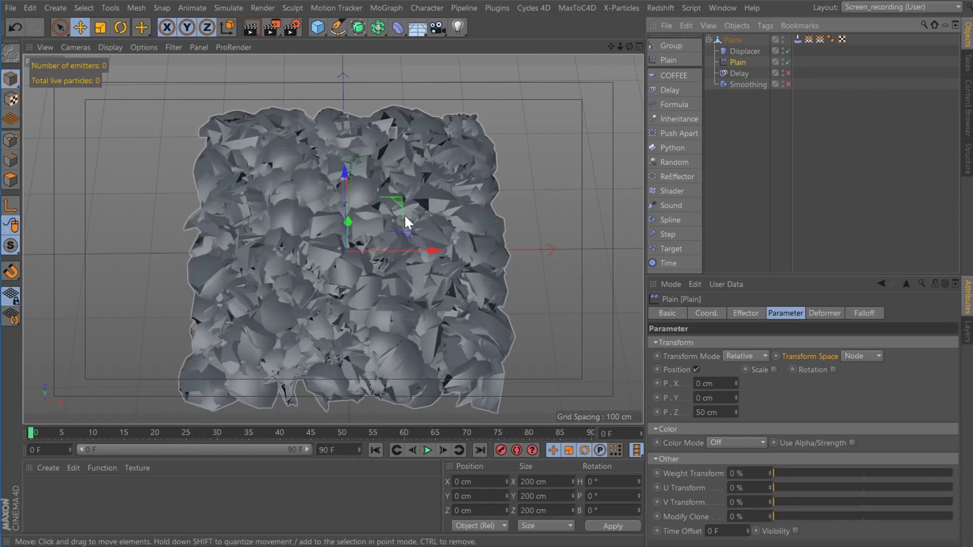
# Enable the Smoothing deformer, adjust its iterations and lower its stiffness close to zero
pyautogui.click(787, 84)
pyautogui.click(755, 85)
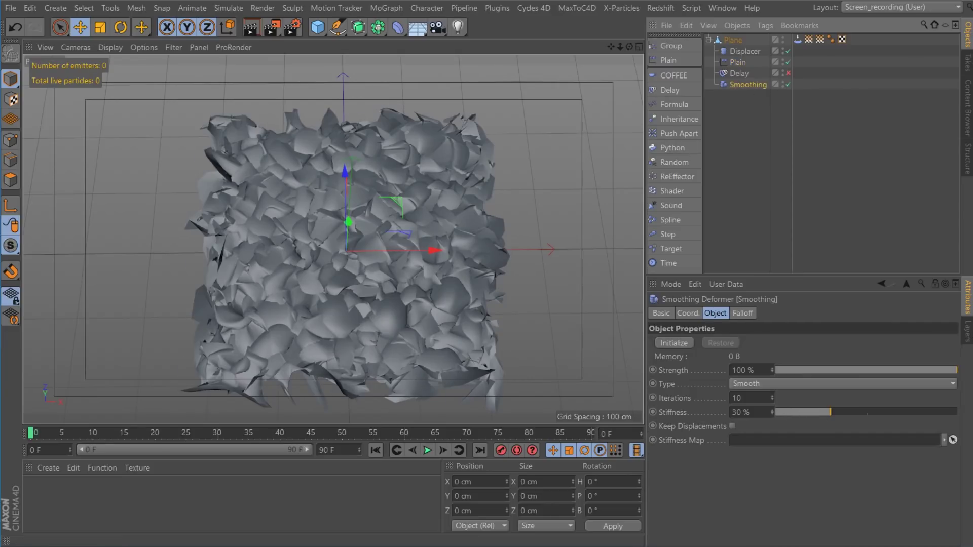
pyautogui.moveTo(749, 398); pyautogui.dragTo(690, 396)
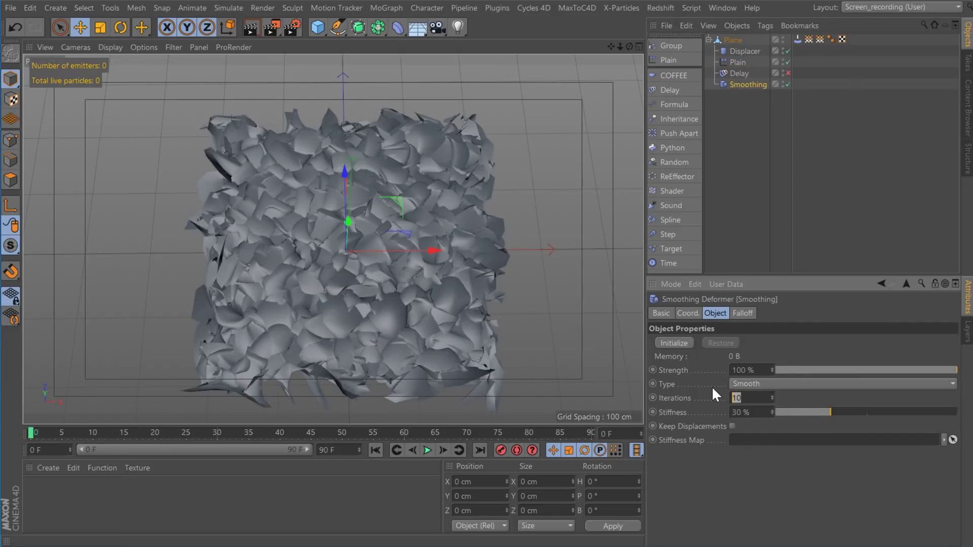
pyautogui.press('Return')
pyautogui.moveTo(795, 410); pyautogui.dragTo(779, 411)
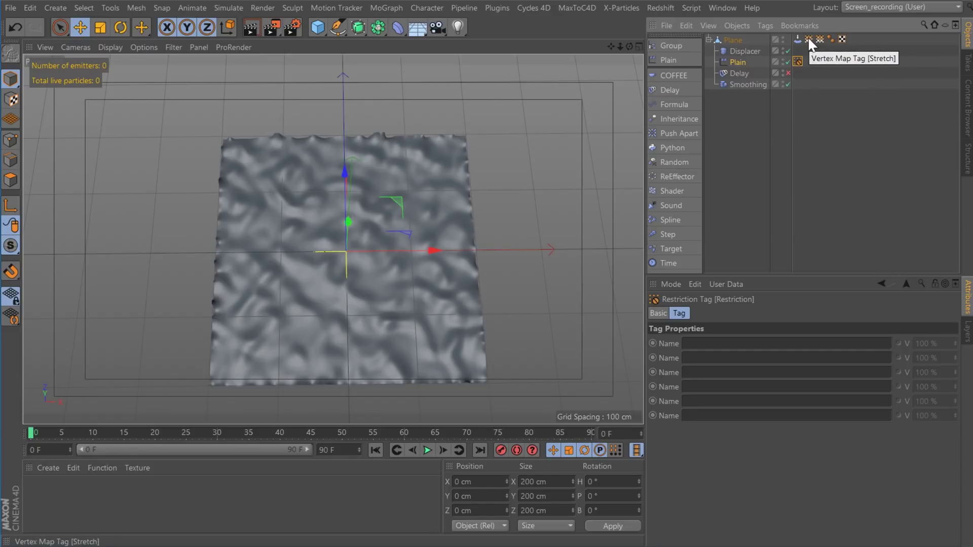
# Restrict the Plain effector to the Stretch vertex map through its Restriction tag
pyautogui.moveTo(809, 36); pyautogui.dragTo(804, 40)
pyautogui.moveTo(699, 345); pyautogui.dragTo(699, 344)
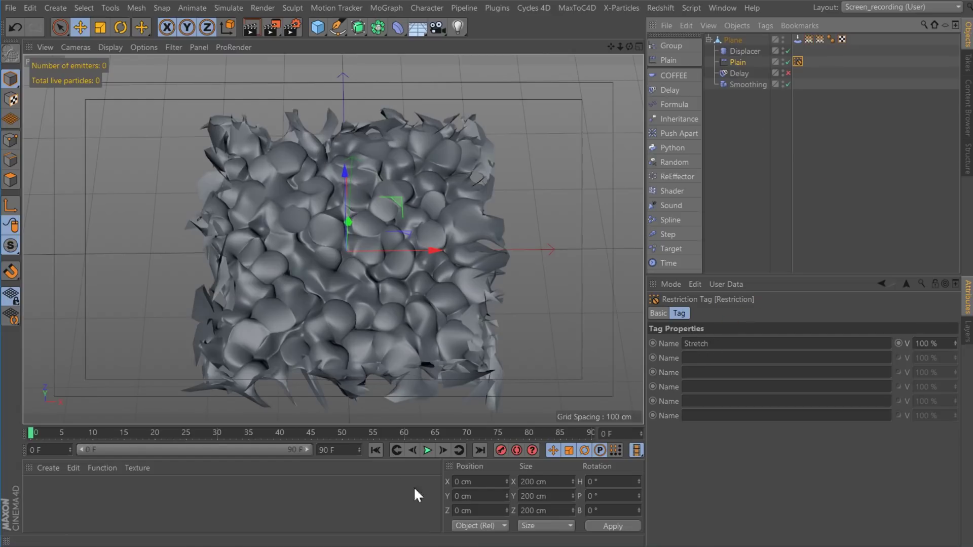
# Play the animation, disable the Displacer while it runs and show the Tension tag's settings
pyautogui.click(427, 450)
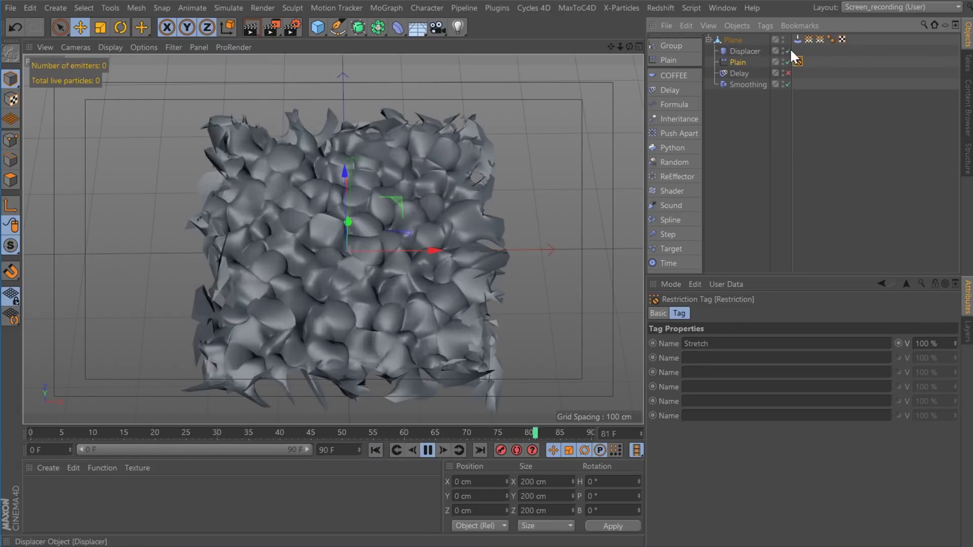
pyautogui.click(788, 51)
pyautogui.click(797, 39)
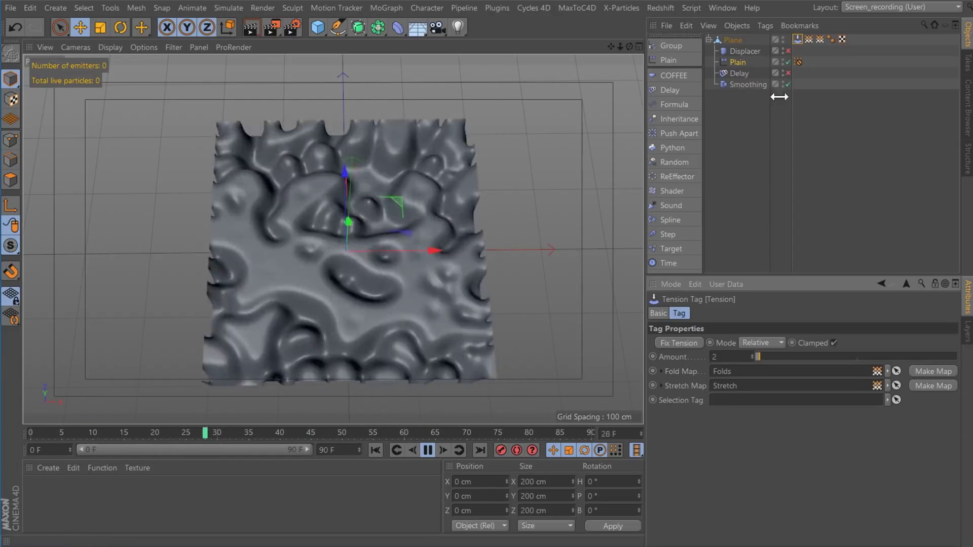
# Enable the Delay effector under the Plane
pyautogui.click(742, 72)
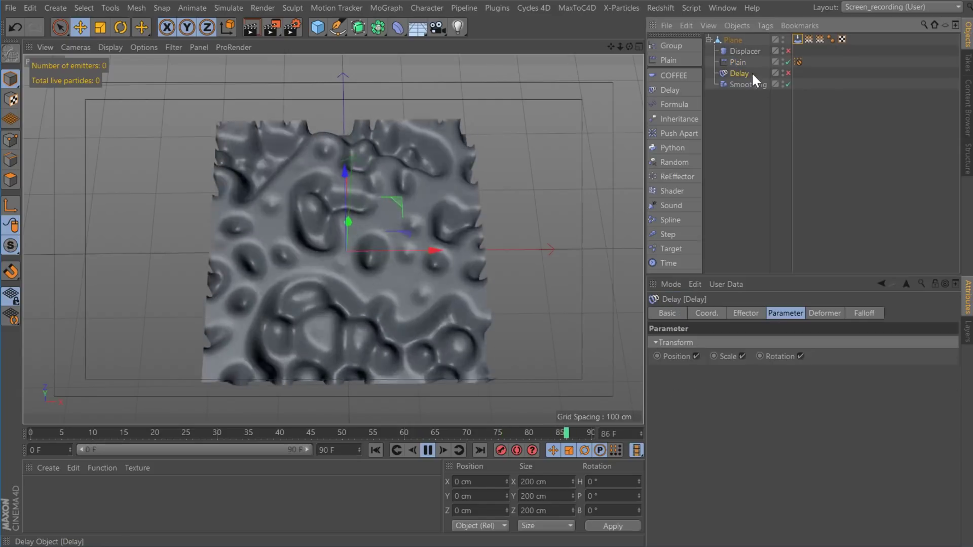
pyautogui.click(788, 73)
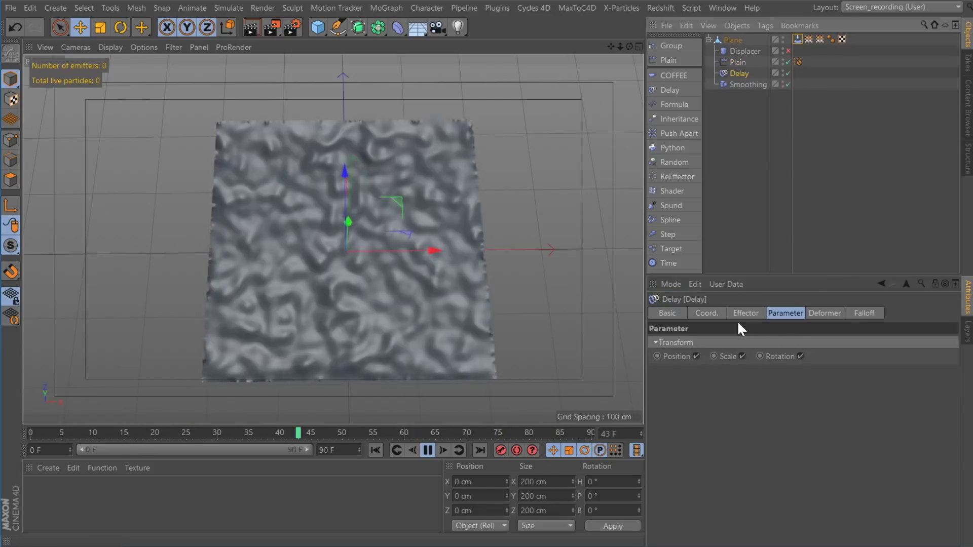
# Switch the Delay effector's mode to Spring and set its strength to 86 %
pyautogui.click(744, 314)
pyautogui.click(752, 374)
pyautogui.click(748, 419)
pyautogui.moveTo(856, 344); pyautogui.dragTo(926, 339)
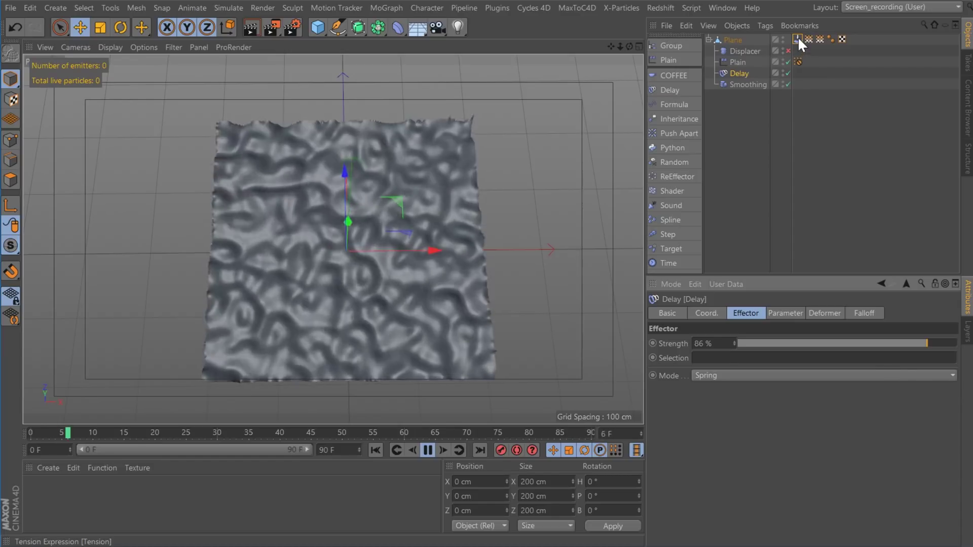
# Raise the amount of the Plane's Tension tag to 10.5
pyautogui.click(797, 39)
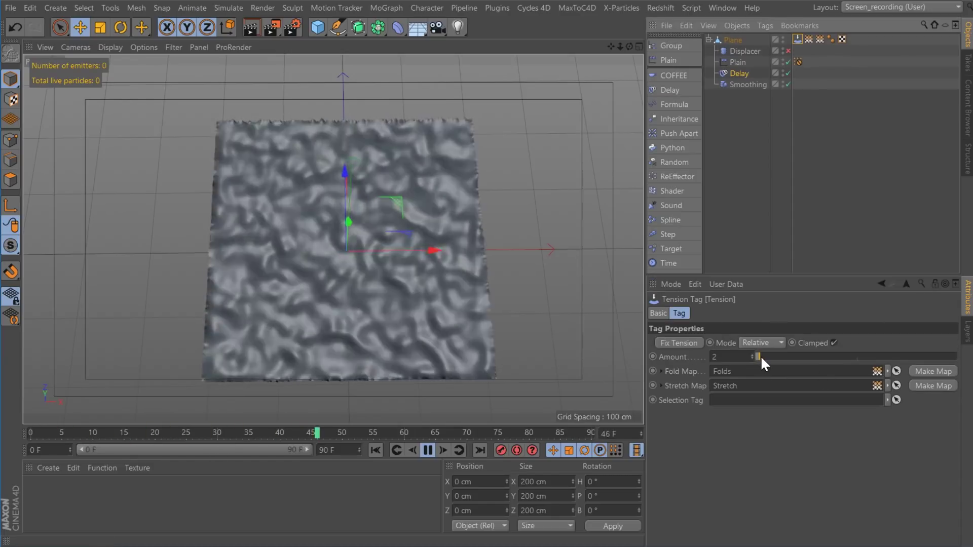
pyautogui.moveTo(763, 358); pyautogui.dragTo(766, 358)
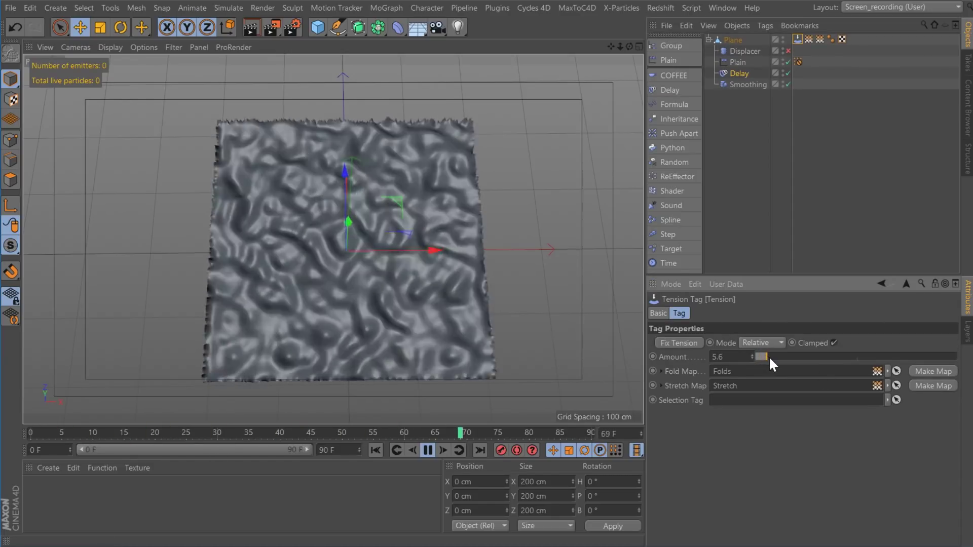
pyautogui.moveTo(773, 354); pyautogui.dragTo(776, 353)
# Lengthen the animation to 200 frames and extend the preview range to cover all of it
pyautogui.doubleClick(332, 449)
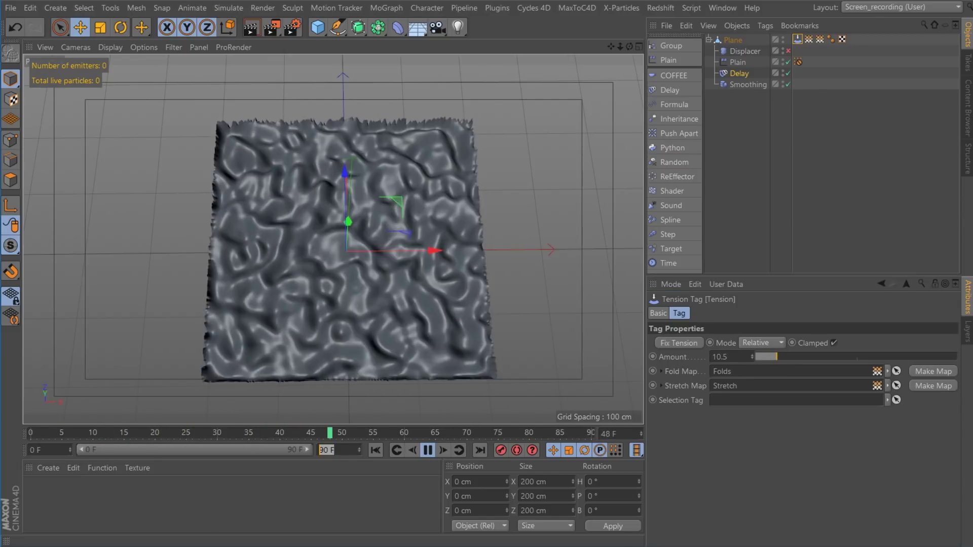
pyautogui.write('200')
pyautogui.press('Return')
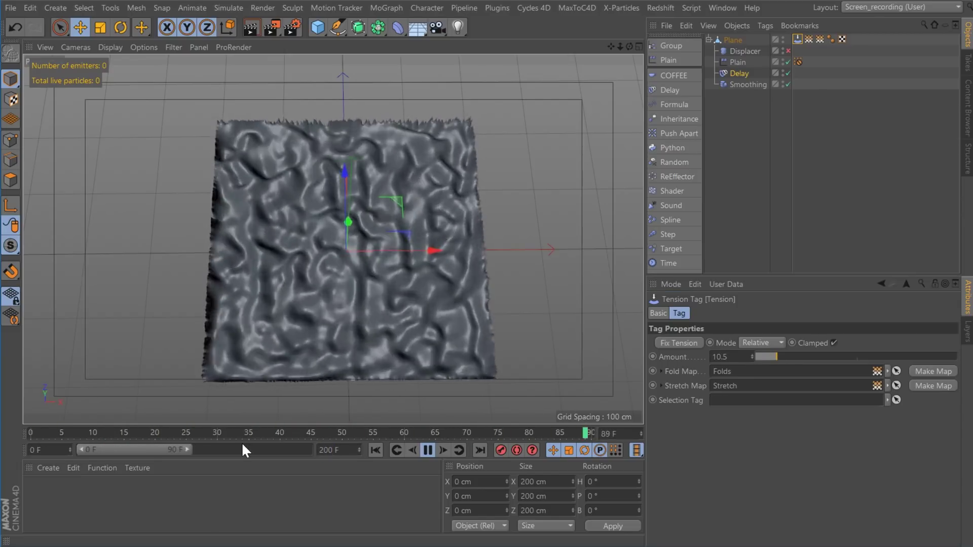
pyautogui.moveTo(187, 448); pyautogui.dragTo(452, 451)
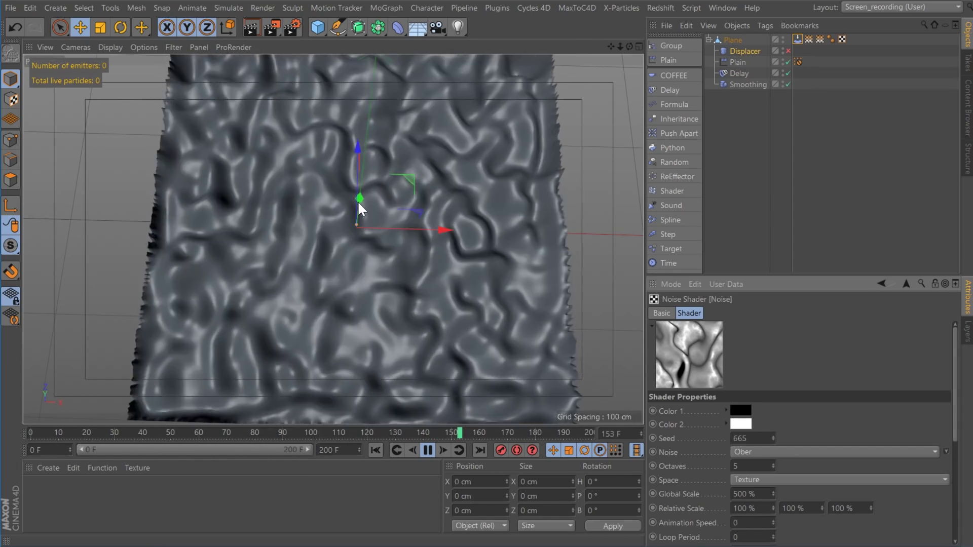
# Restart the playback and set the Smoothing deformer's iterations to 43 and its stiffness to 3 %
pyautogui.press('F8')
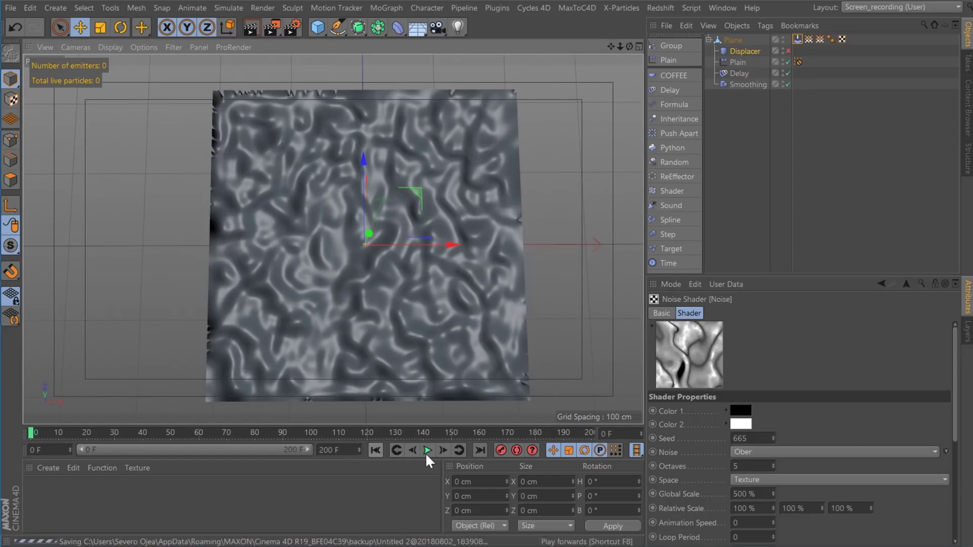
pyautogui.click(428, 450)
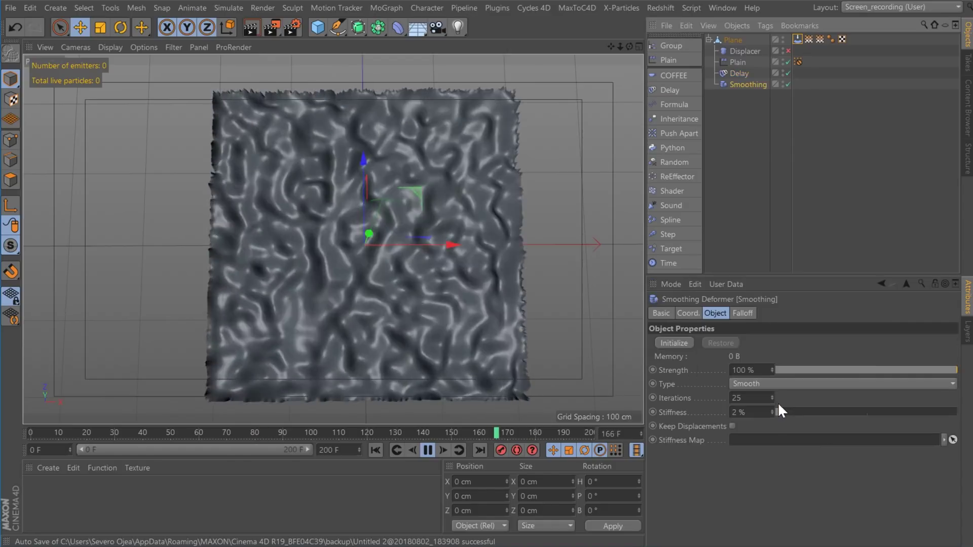
pyautogui.moveTo(776, 409); pyautogui.dragTo(775, 409)
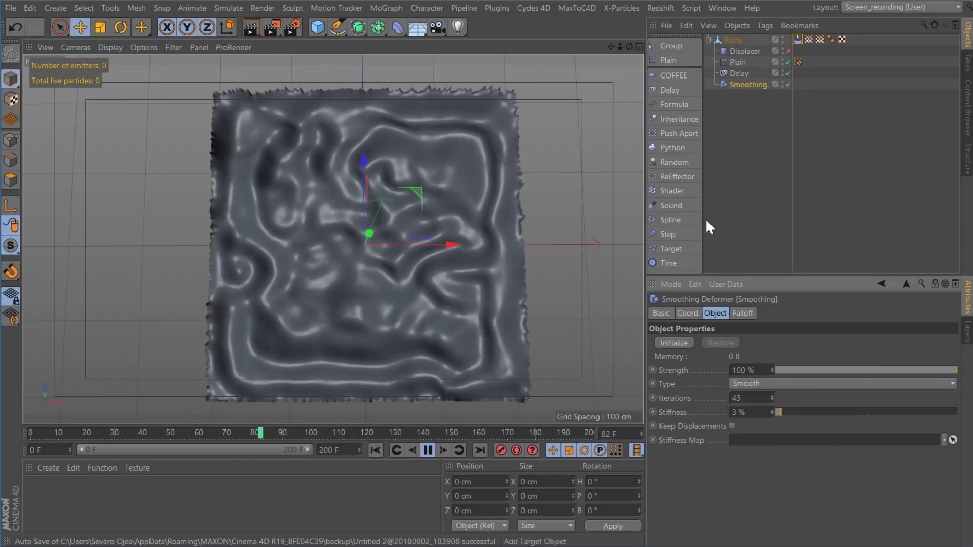
# Change the Displacer shader's noise type to Displaced Voronoi and return the stopped animation to frame 0
pyautogui.click(746, 51)
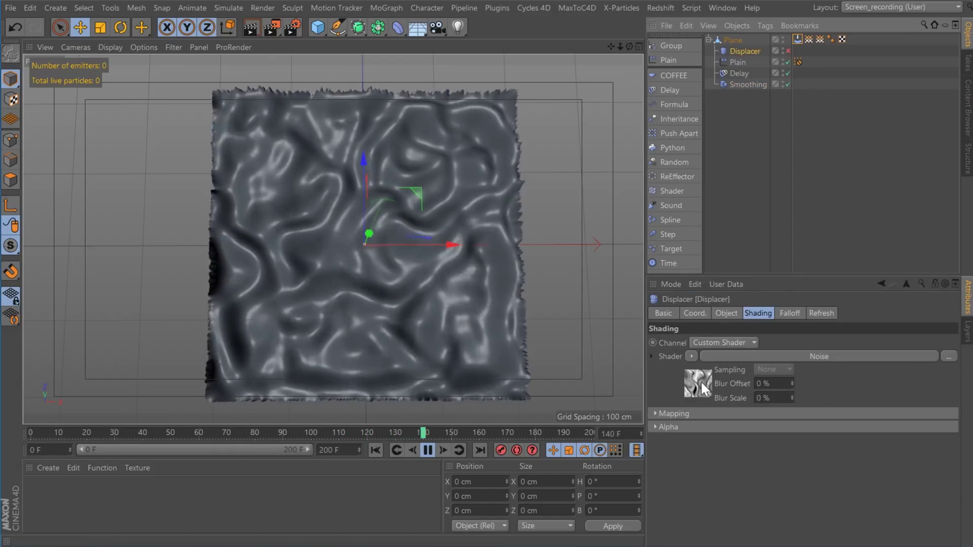
pyautogui.click(701, 379)
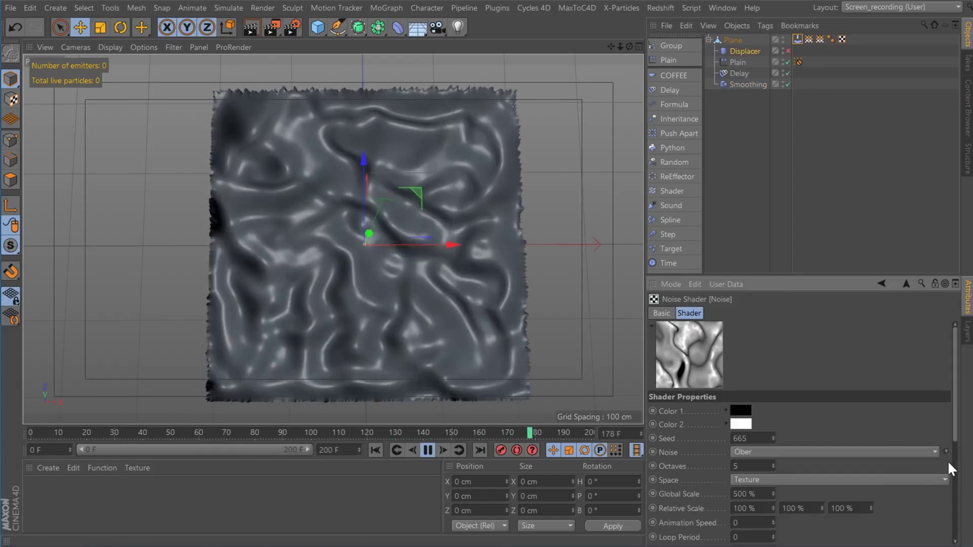
pyautogui.click(945, 451)
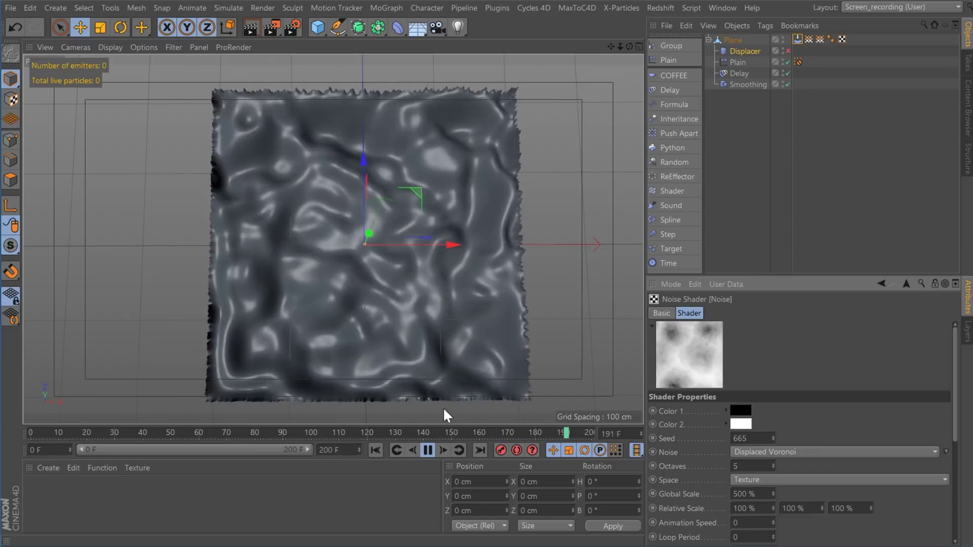
pyautogui.click(427, 449)
pyautogui.hotkey('shift', 'f')
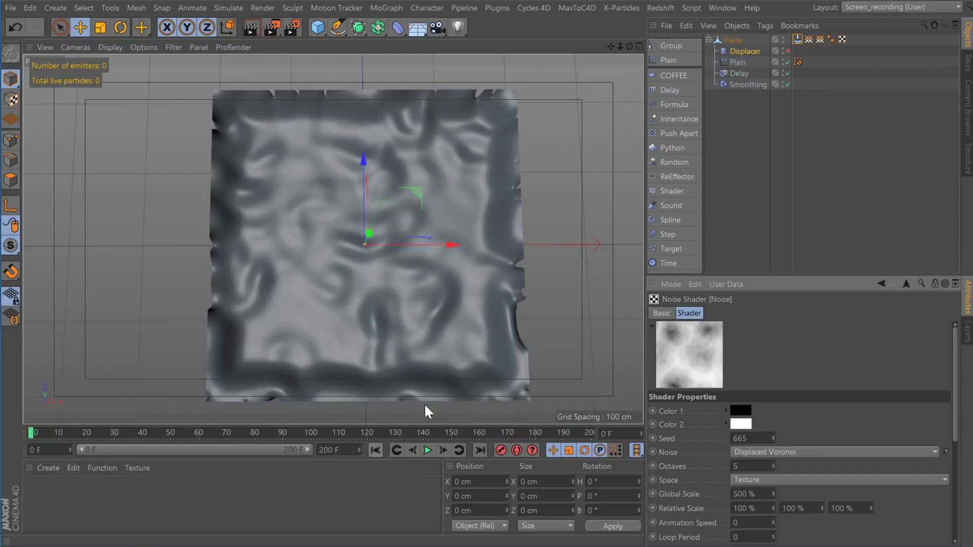
# Give the Plain effector a spherical falloff around the centre of the Plane
pyautogui.click(737, 62)
pyautogui.click(867, 314)
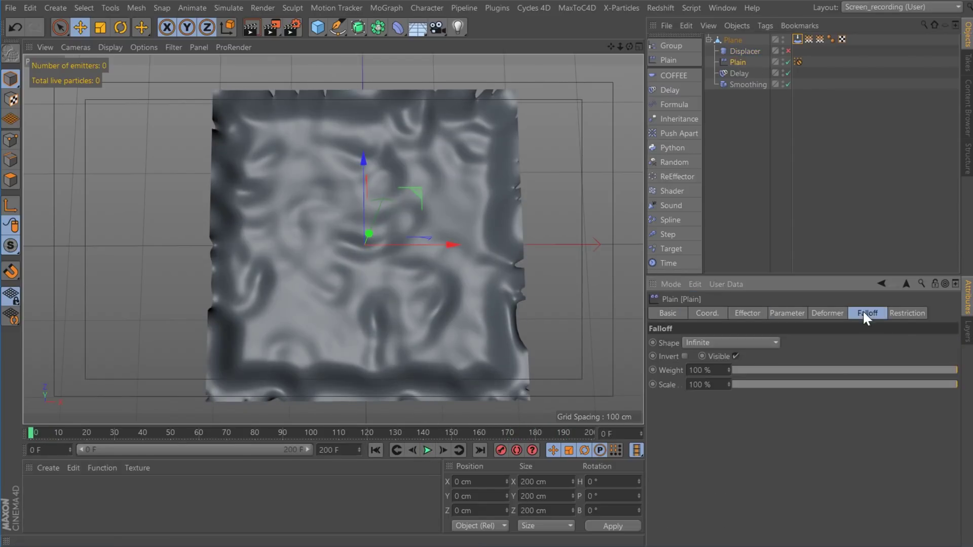
pyautogui.click(749, 344)
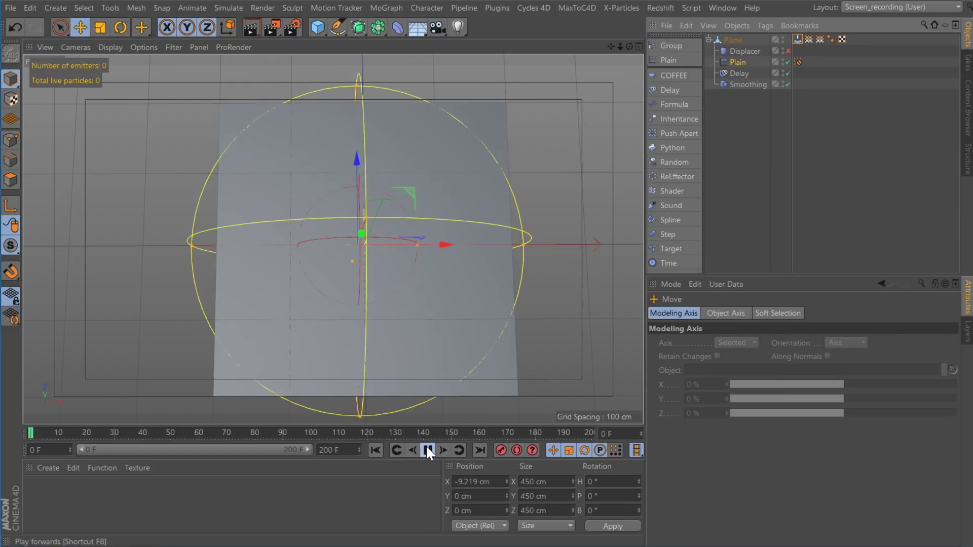
# Play the animation, briefly enable the Displacer to start the growth, and move the Plain effector's falloff sphere along X
pyautogui.click(427, 450)
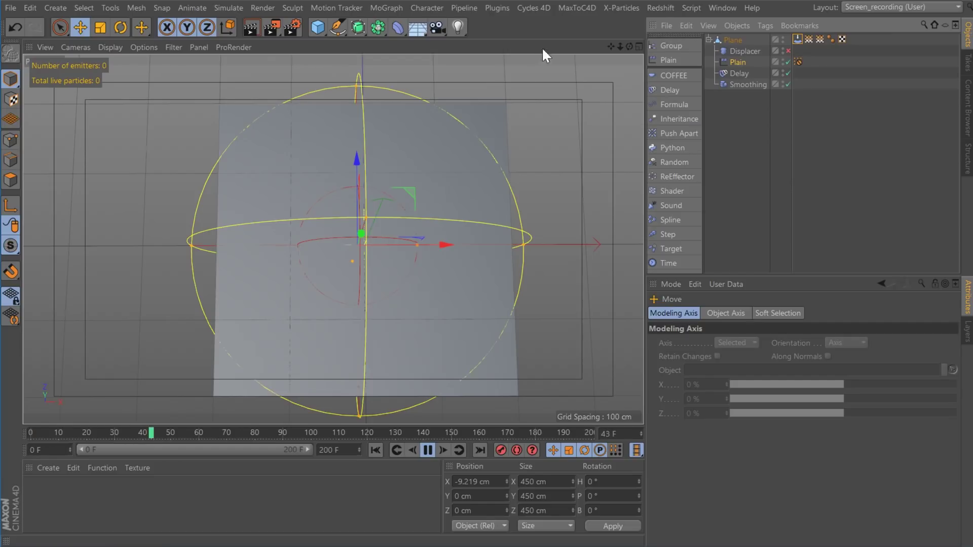
pyautogui.click(787, 51)
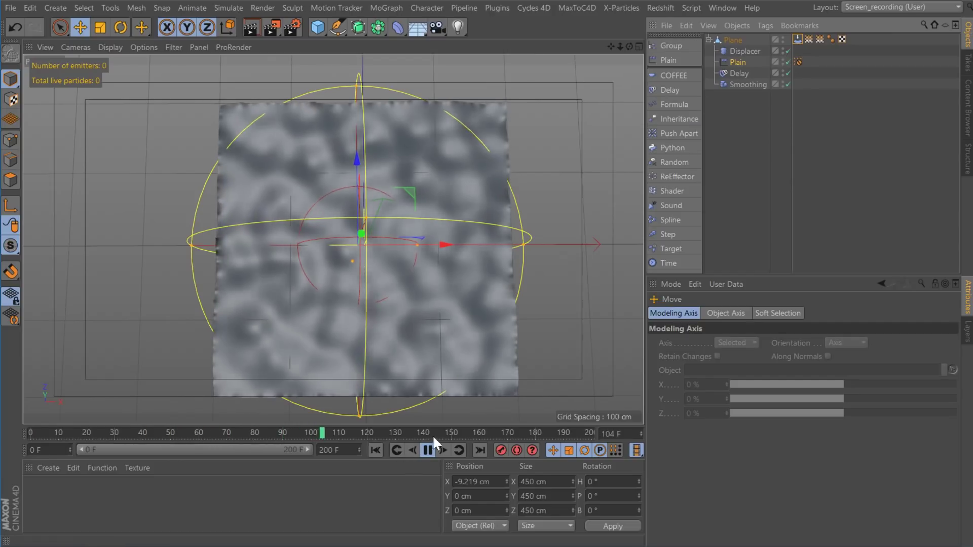
pyautogui.click(788, 51)
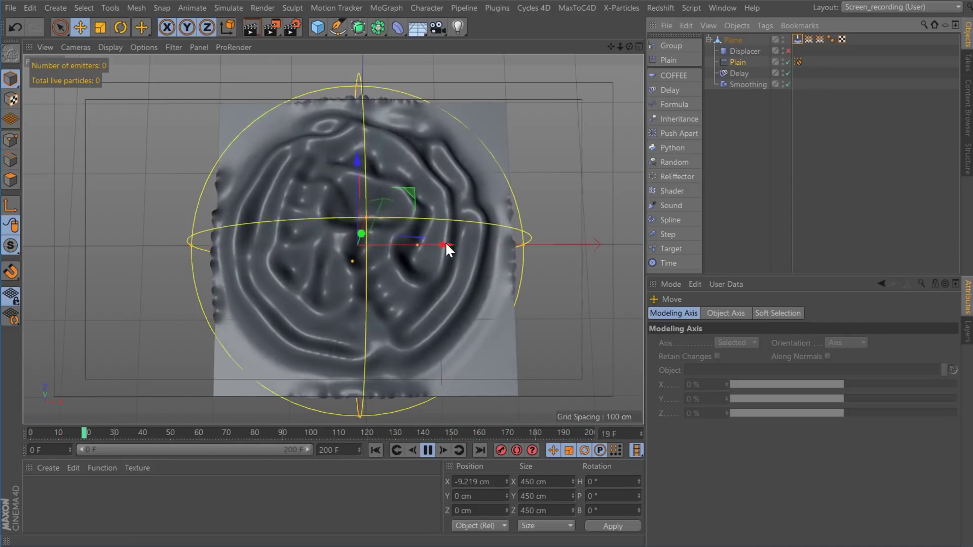
pyautogui.moveTo(445, 241); pyautogui.dragTo(244, 264)
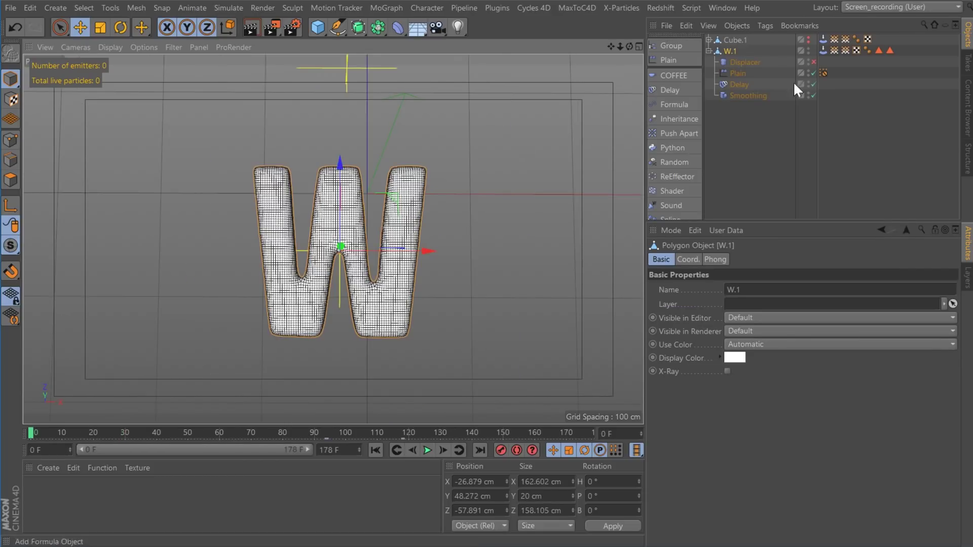
# Examine the W.1 letter's Displacer, Plain, Delay and Smoothing settings and the hidden Cube.1 object
pyautogui.click(386, 7)
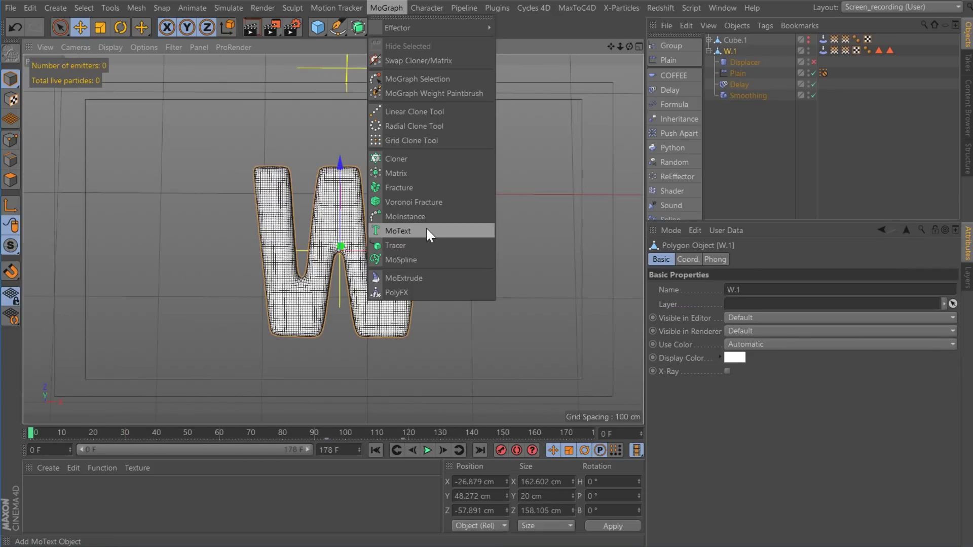
pyautogui.click(721, 50)
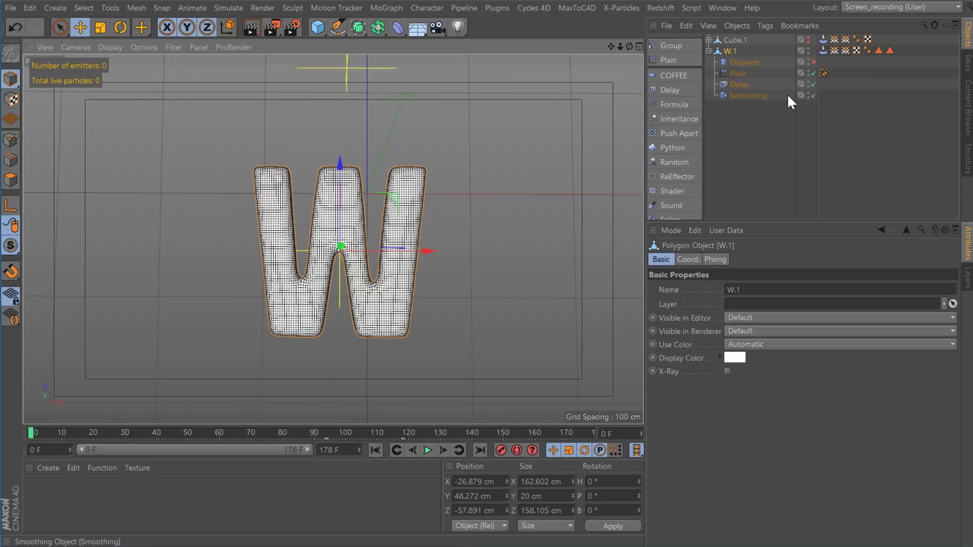
pyautogui.click(749, 61)
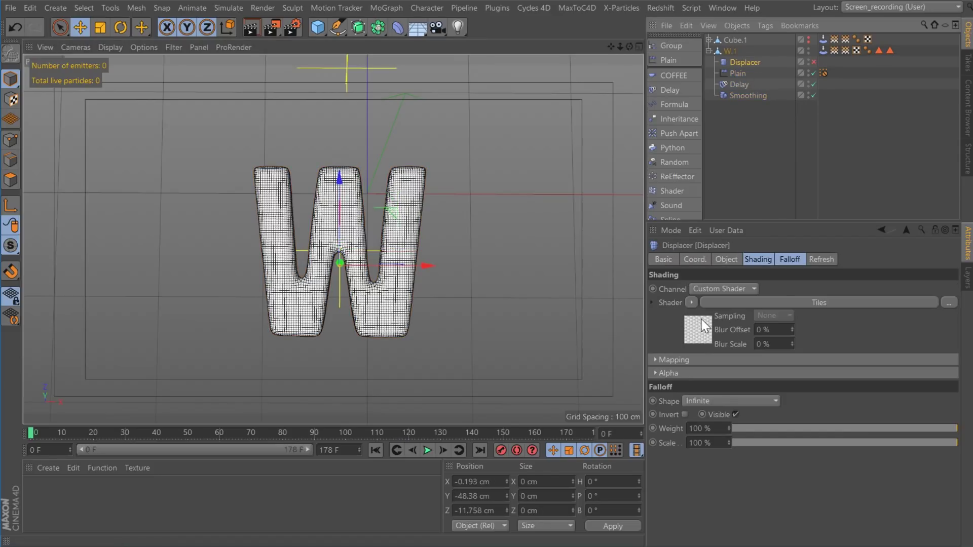
pyautogui.click(738, 73)
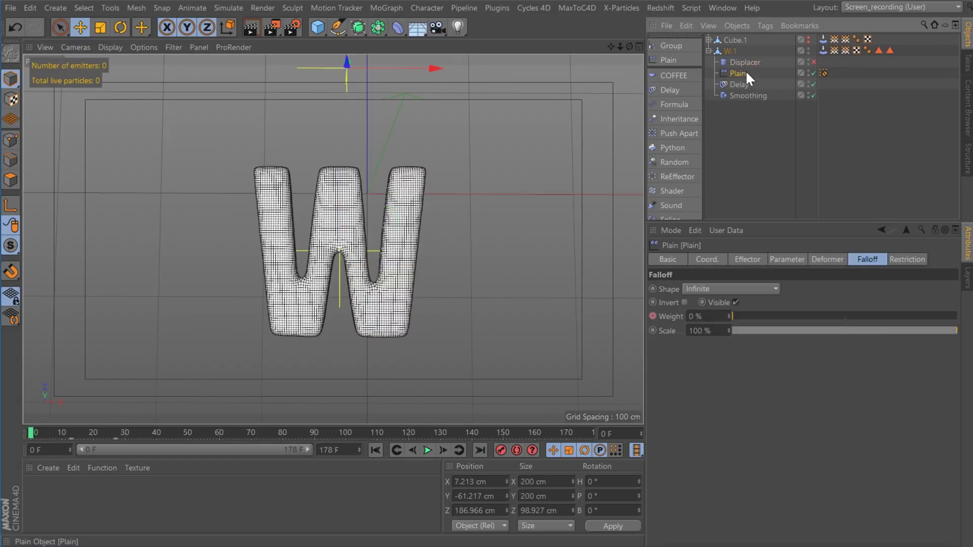
pyautogui.click(829, 260)
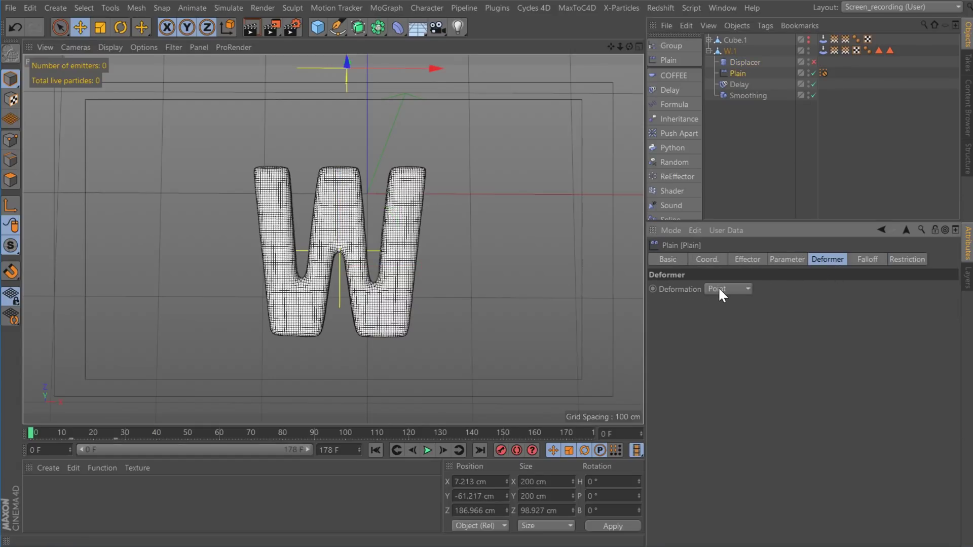
pyautogui.click(742, 85)
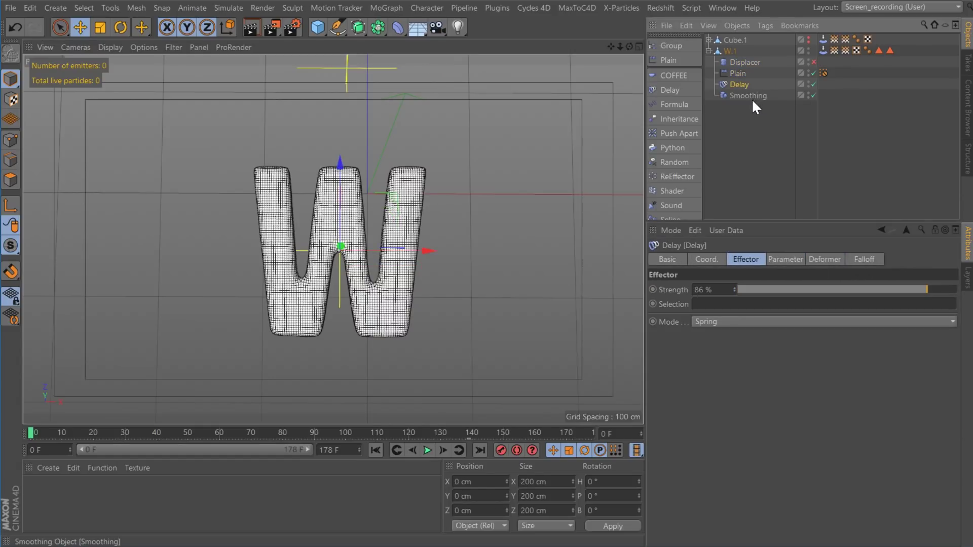
pyautogui.click(746, 94)
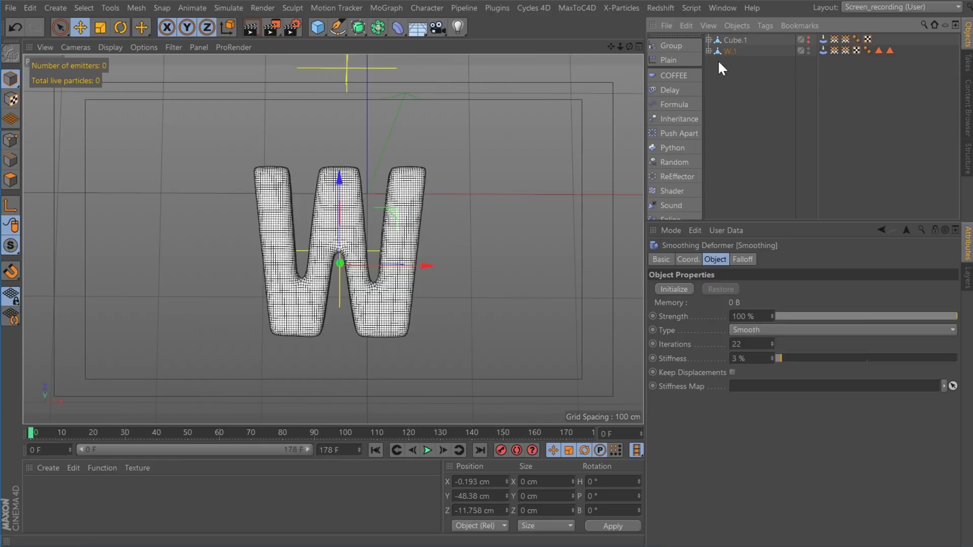
pyautogui.click(737, 38)
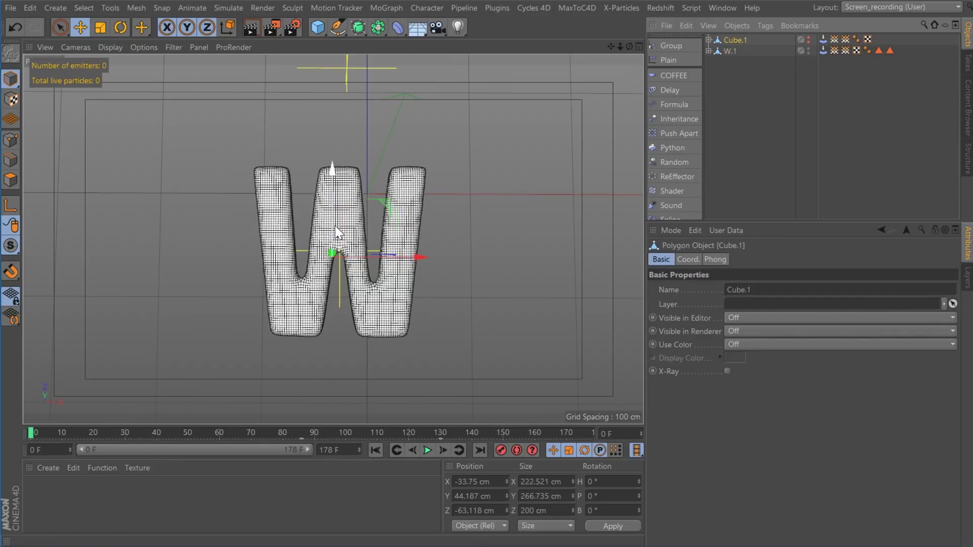
# Add an xpOVDBMesher generator to the scene and enlarge the area showing its settings
pyautogui.click(470, 129)
pyautogui.click(625, 8)
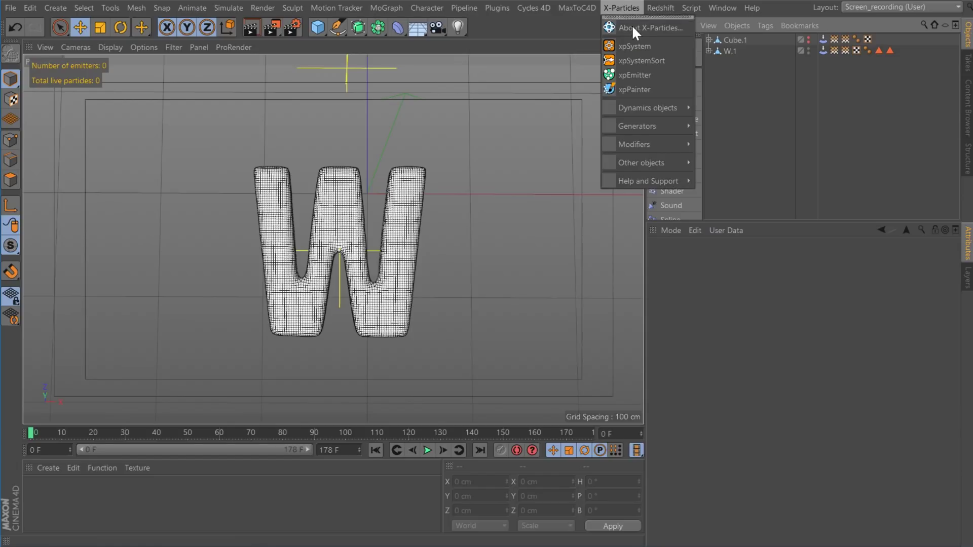
pyautogui.moveTo(659, 125)
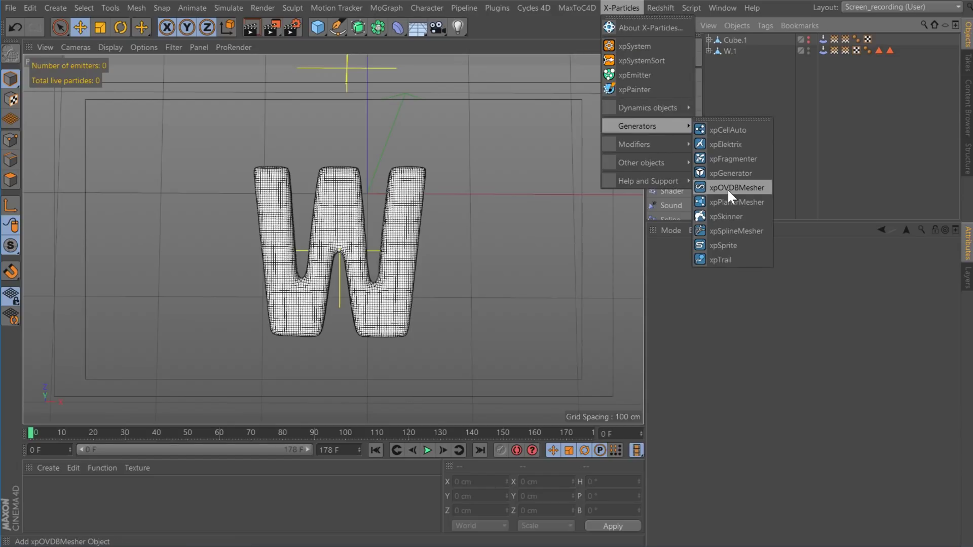
pyautogui.click(749, 194)
pyautogui.moveTo(792, 222); pyautogui.dragTo(786, 99)
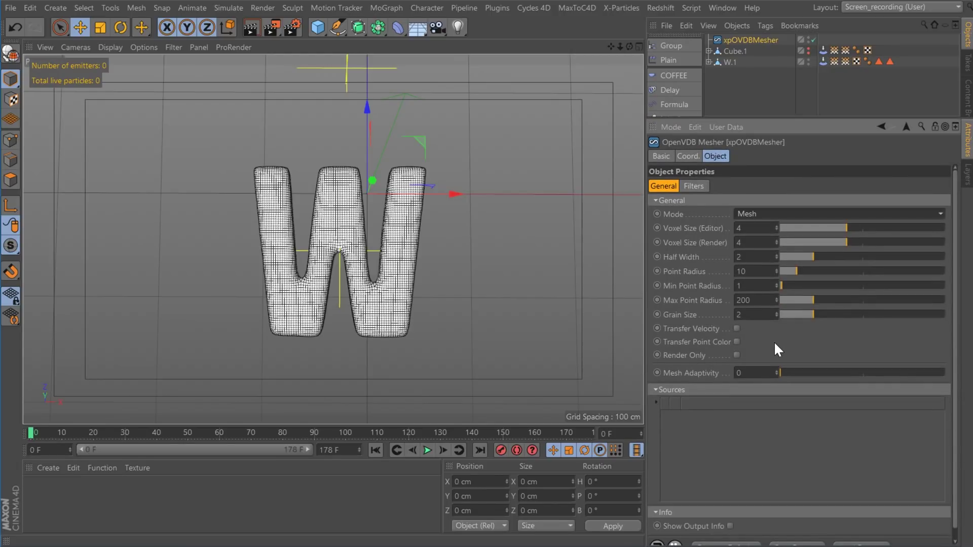
# Lock the xpOVDBMesher's settings in view and add W.1 and Cube.1 as its sources
pyautogui.click(857, 113)
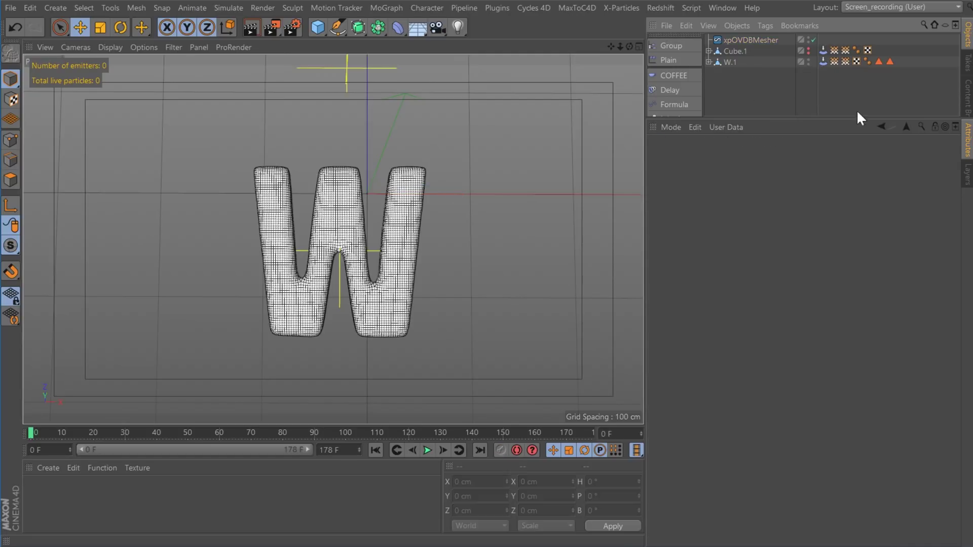
pyautogui.click(760, 40)
pyautogui.click(935, 126)
pyautogui.moveTo(730, 62); pyautogui.dragTo(697, 423)
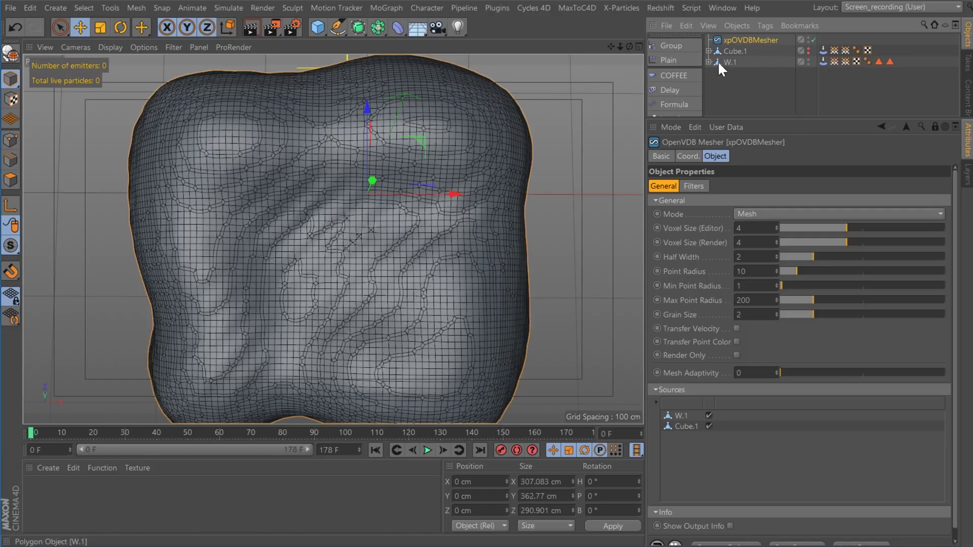
# Set the Cube.1 source's CSG mode to Intersection and scrub the timeline to preview the combined mesh
pyautogui.click(695, 426)
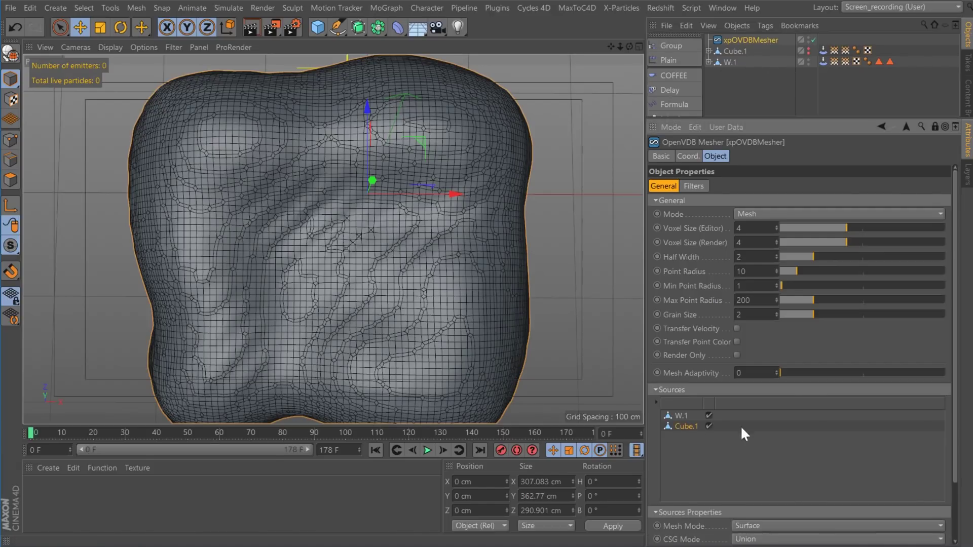
pyautogui.scroll(-3, 953, 388)
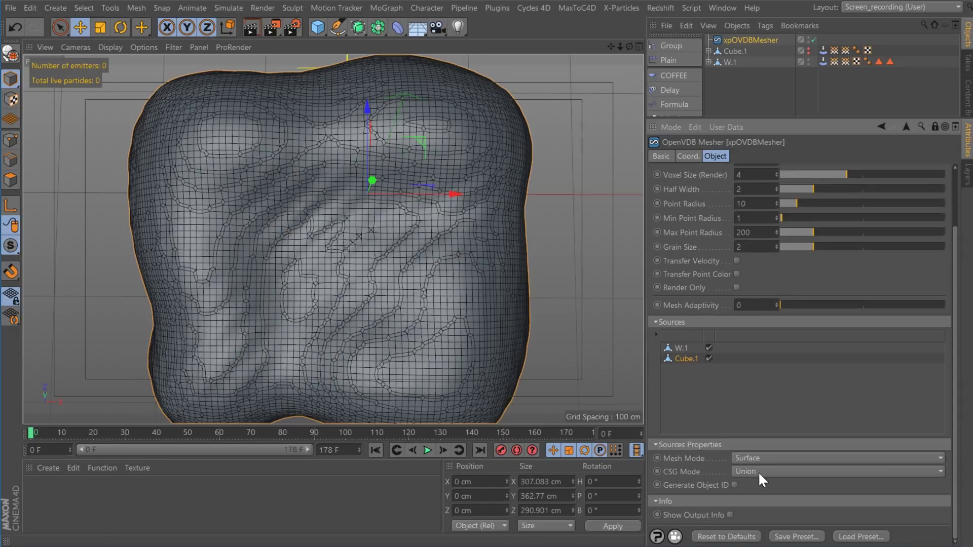
pyautogui.click(758, 471)
pyautogui.click(759, 503)
pyautogui.moveTo(226, 427); pyautogui.dragTo(248, 430)
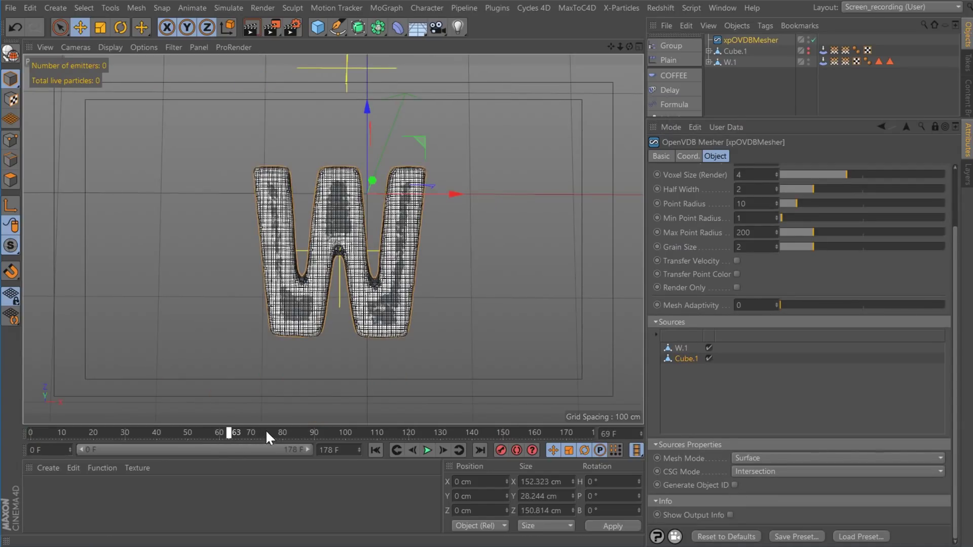
# Scrub the intersected OpenVDB mesh to about frame 105 to preview it and return to frame 0
pyautogui.keyDown('alt'); pyautogui.click(806, 64); pyautogui.keyUp('alt')
pyautogui.moveTo(369, 433); pyautogui.dragTo(365, 445)
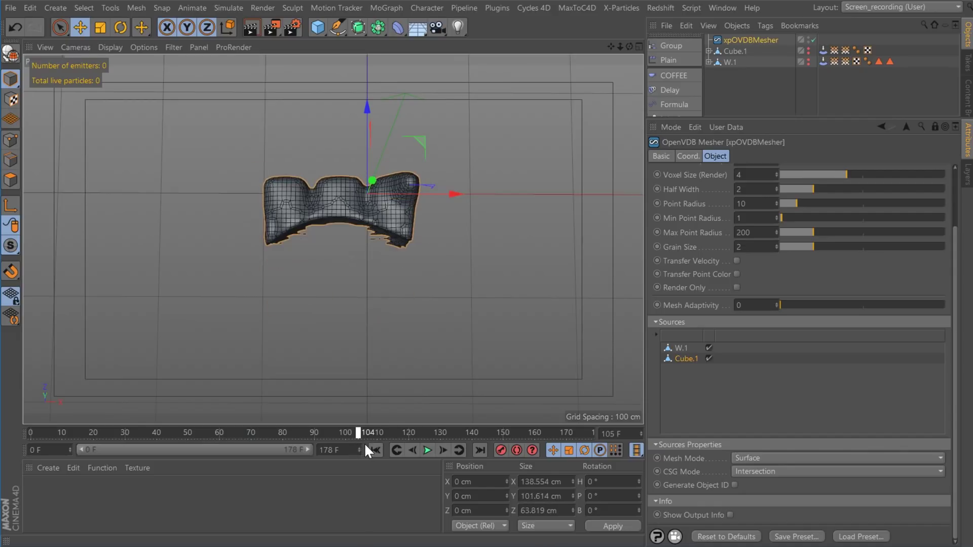
pyautogui.click(374, 449)
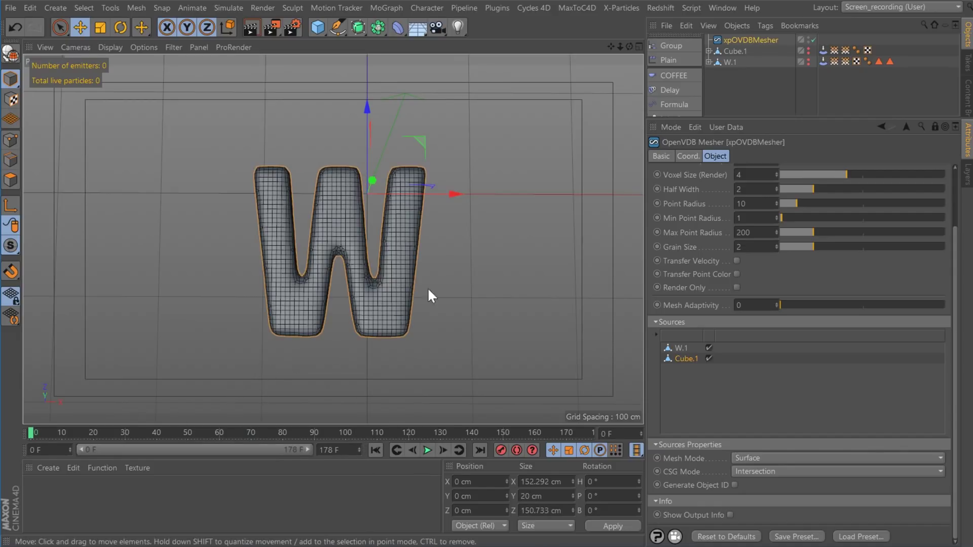
# Replace the xpOVDBMesher with a Boole object and place the visible Cube.1 and W.1 inside it as children
pyautogui.press('Delete')
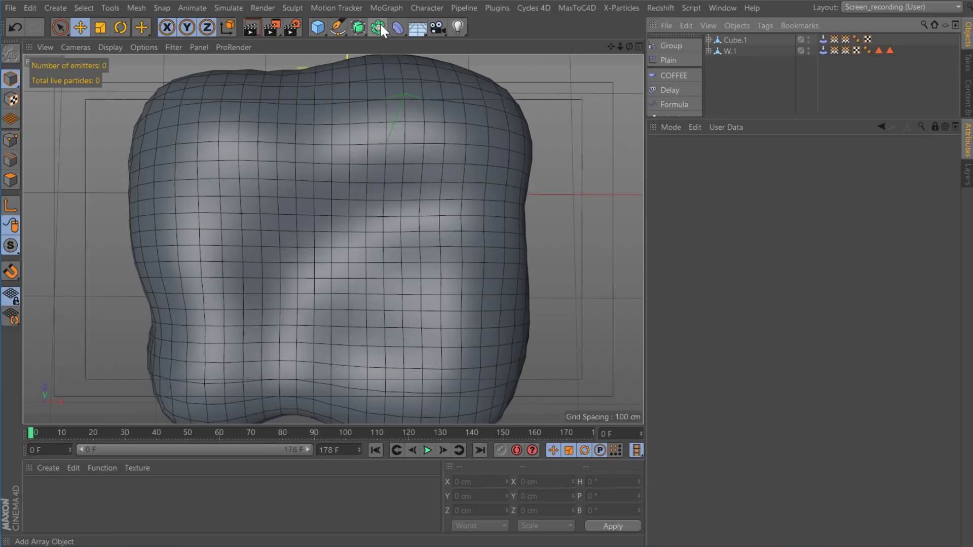
pyautogui.click(379, 26)
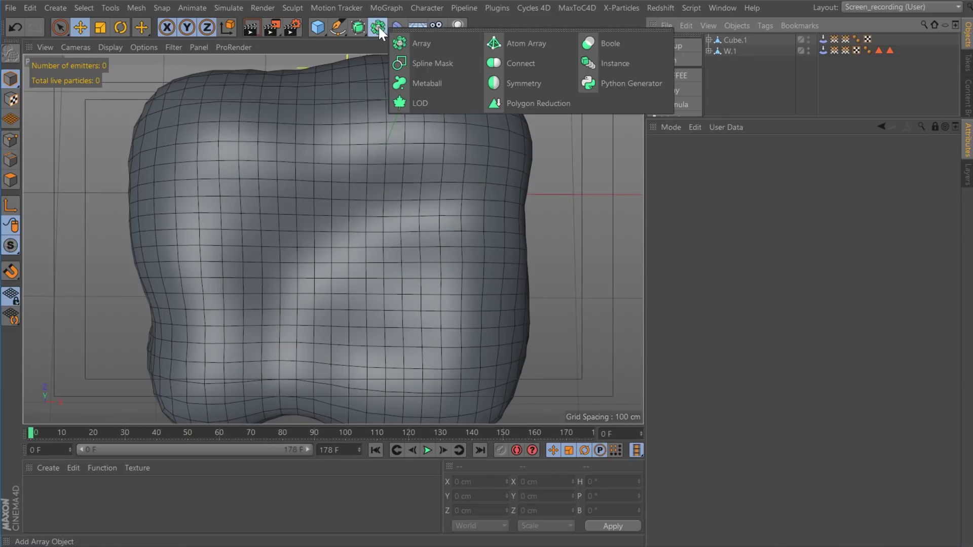
pyautogui.click(593, 45)
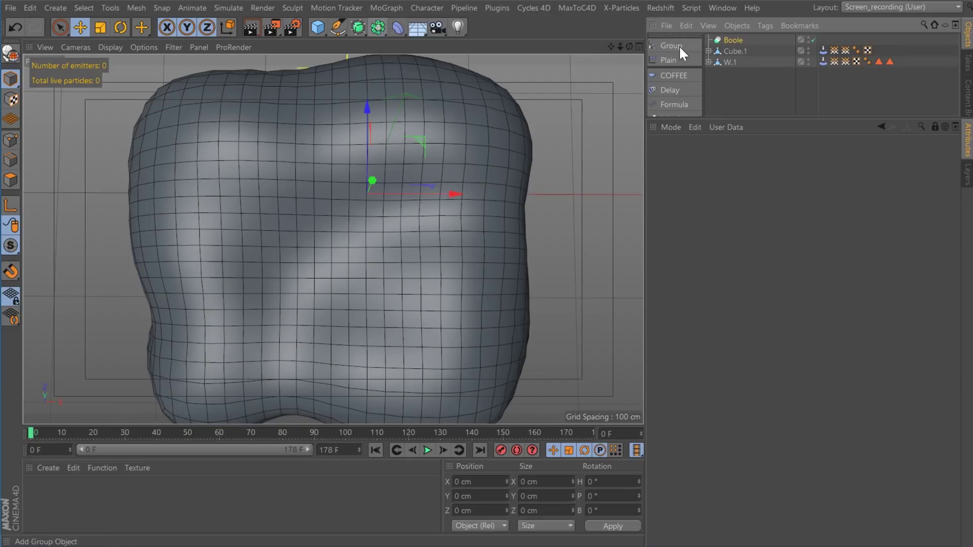
pyautogui.click(731, 52)
pyautogui.moveTo(737, 39); pyautogui.dragTo(737, 44)
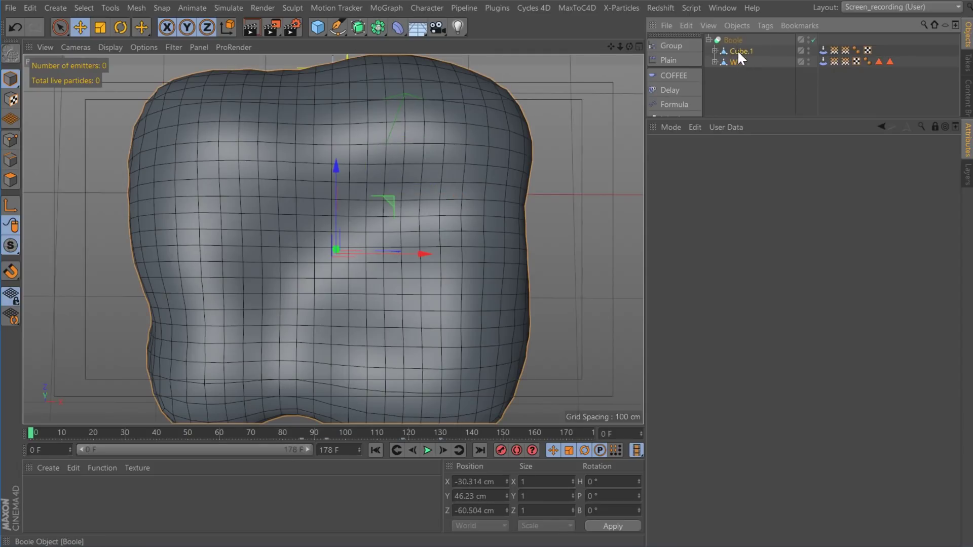
pyautogui.click(750, 76)
# Set the Boole object's Boolean Type to A intersect B
pyautogui.click(734, 39)
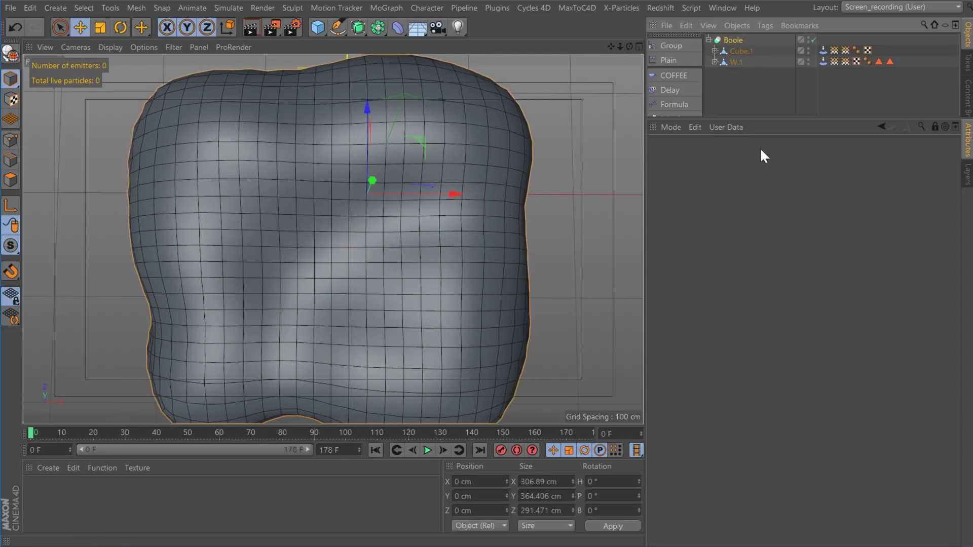
pyautogui.click(836, 186)
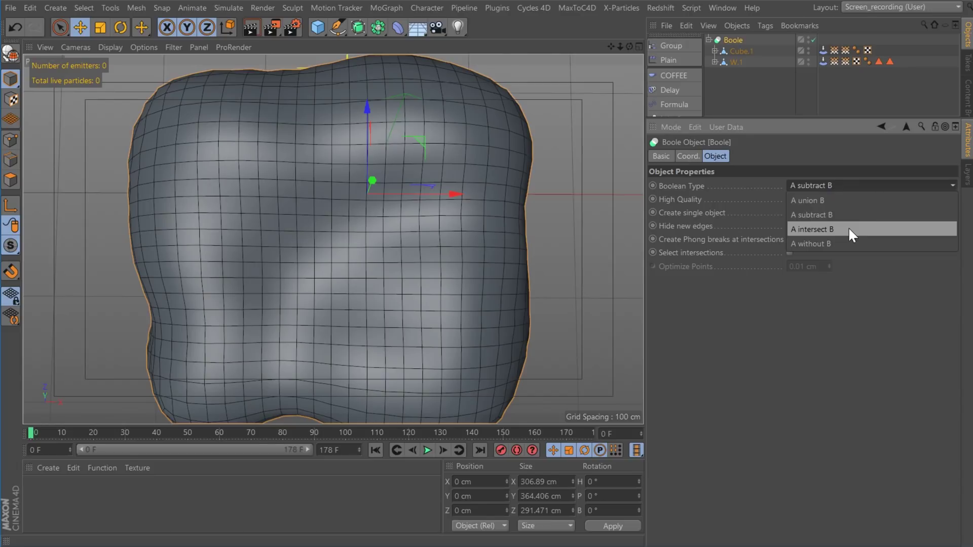
pyautogui.click(848, 227)
# Preview the intersected W and cube around frames 96 to 102 and examine the result from several viewing angles
pyautogui.moveTo(325, 434); pyautogui.dragTo(334, 449)
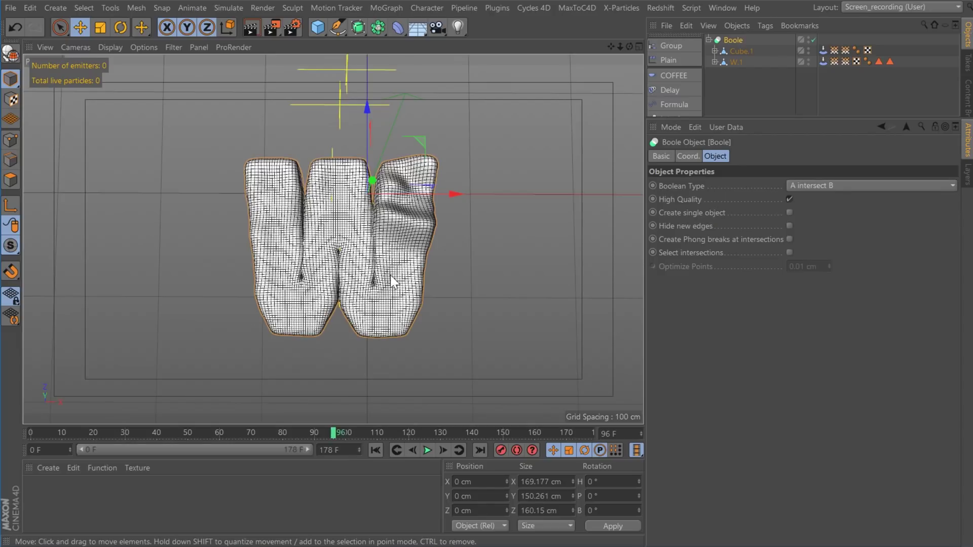
pyautogui.keyDown('alt'); pyautogui.moveTo(290, 346); pyautogui.dragTo(339, 150); pyautogui.keyUp('alt')
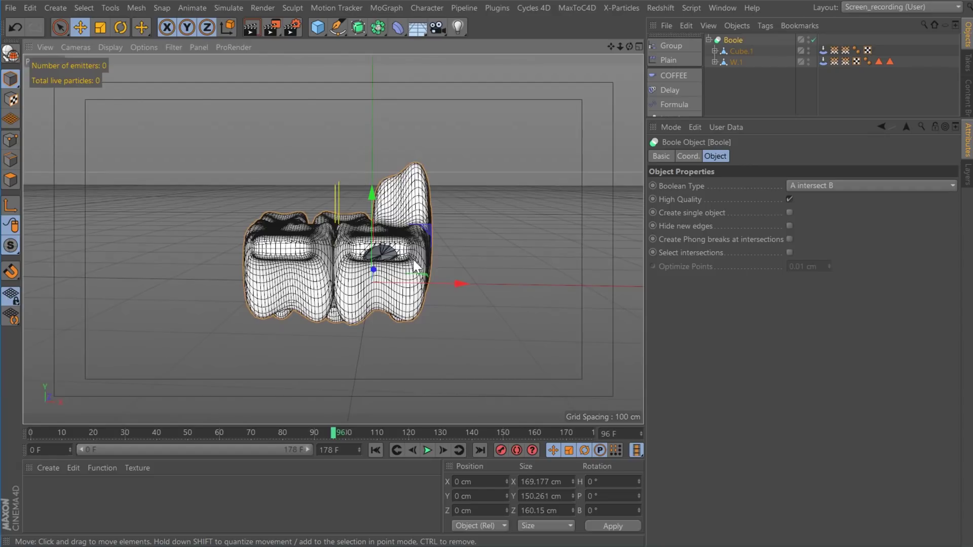
pyautogui.click(332, 433)
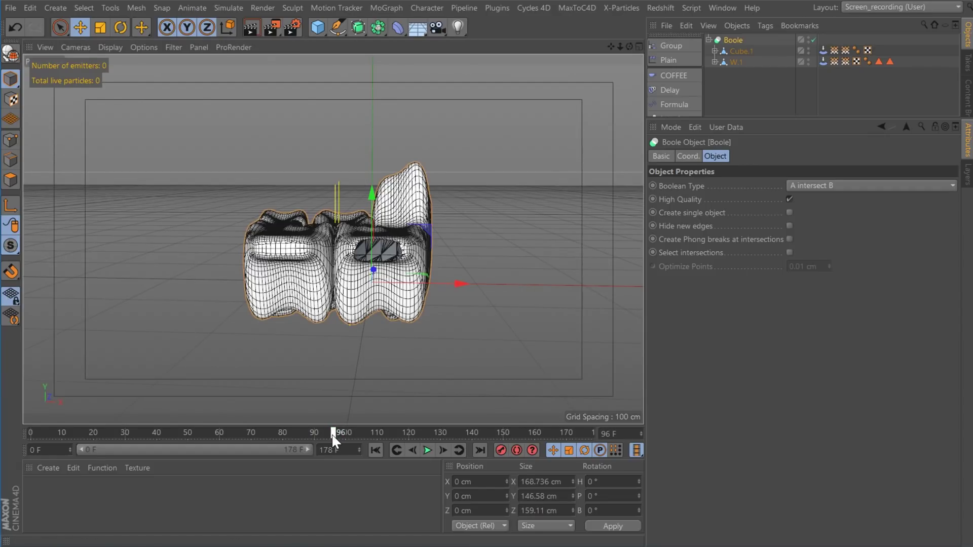
pyautogui.keyDown('alt'); pyautogui.moveTo(370, 339); pyautogui.dragTo(347, 405); pyautogui.keyUp('alt')
pyautogui.moveTo(353, 432); pyautogui.dragTo(357, 424)
pyautogui.click(348, 432)
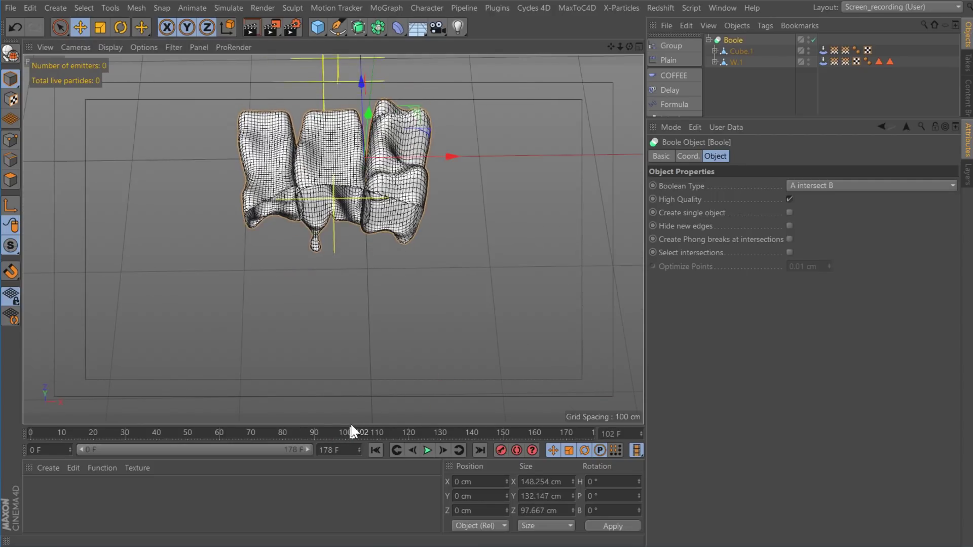
# Turn off High Quality for the Boole object at frame 101
pyautogui.keyDown('alt'); pyautogui.moveTo(326, 209); pyautogui.dragTo(329, 141); pyautogui.keyUp('alt')
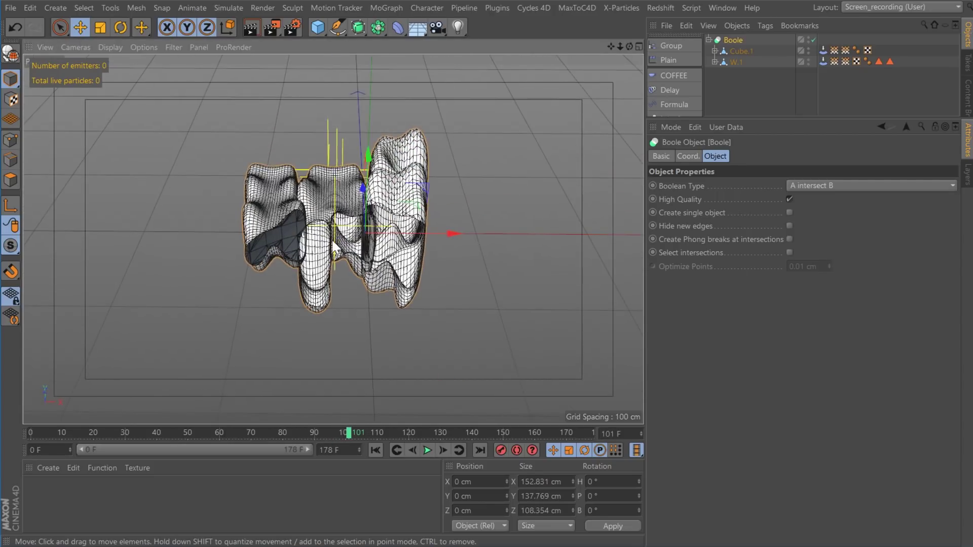
pyautogui.keyDown('alt'); pyautogui.moveTo(345, 246); pyautogui.dragTo(326, 207); pyautogui.keyUp('alt')
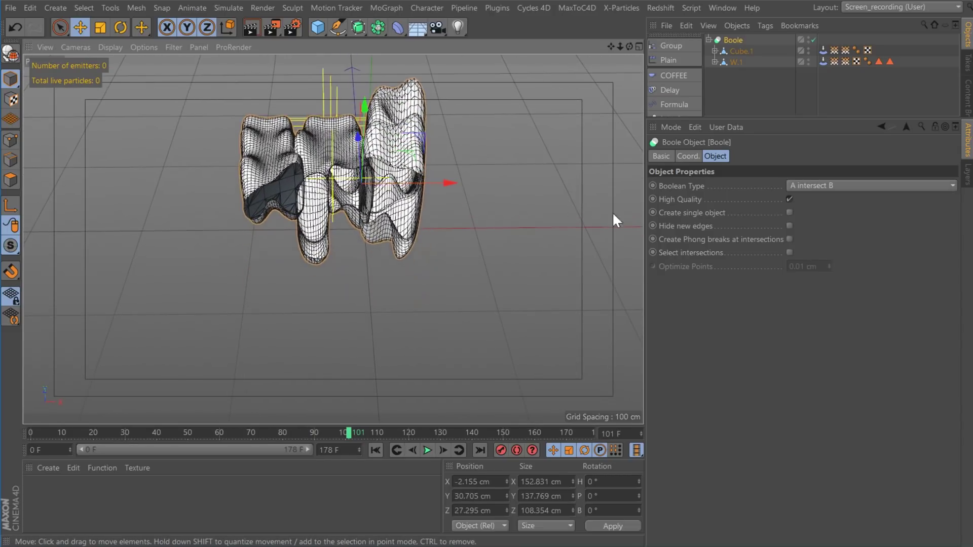
pyautogui.click(788, 199)
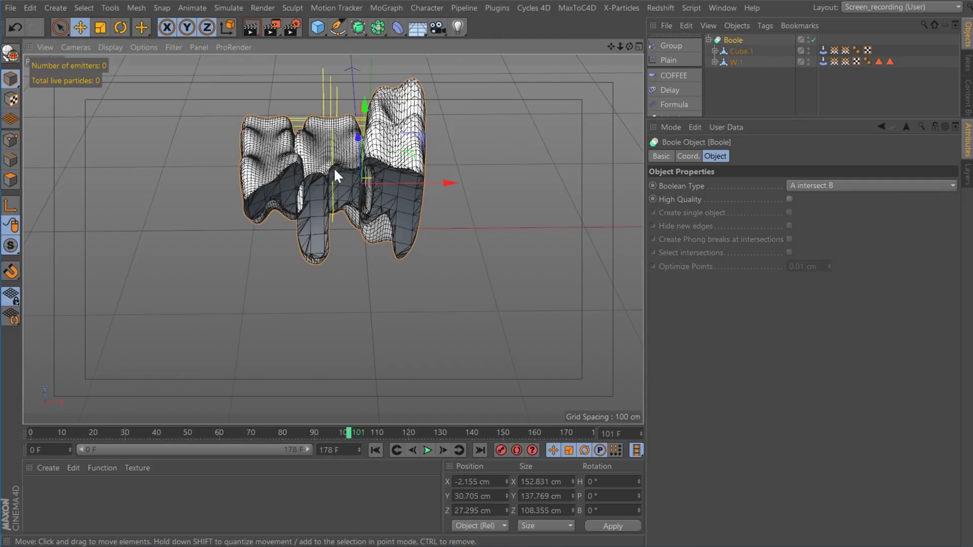